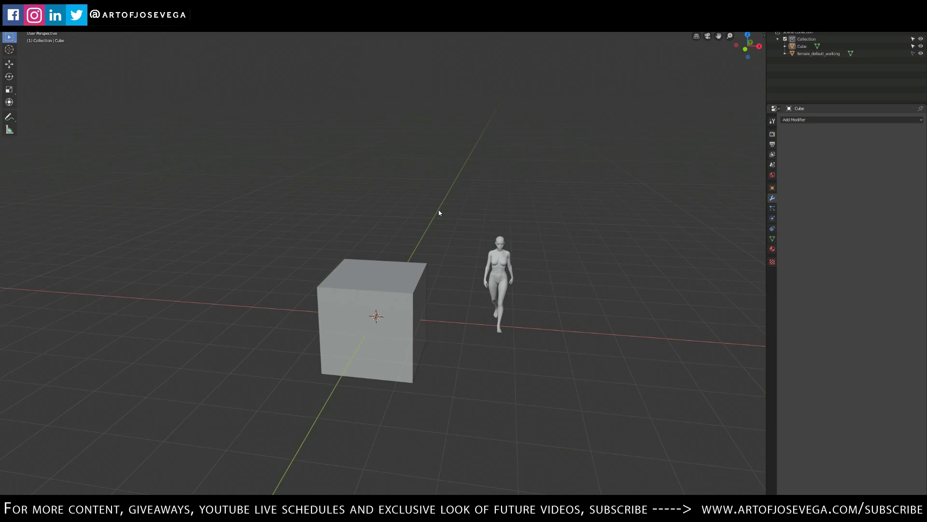
Step: Resize the cube next to the human figure and raise it along the Z axis
mouse_move(418, 211)
middle_mouse_down()
mouse_move(443, 238)
mouse_move(445, 258)
mouse_move(429, 240)
mouse_move(406, 267)
mouse_move(419, 227)
mouse_move(404, 202)
mouse_move(414, 227)
middle_mouse_up()
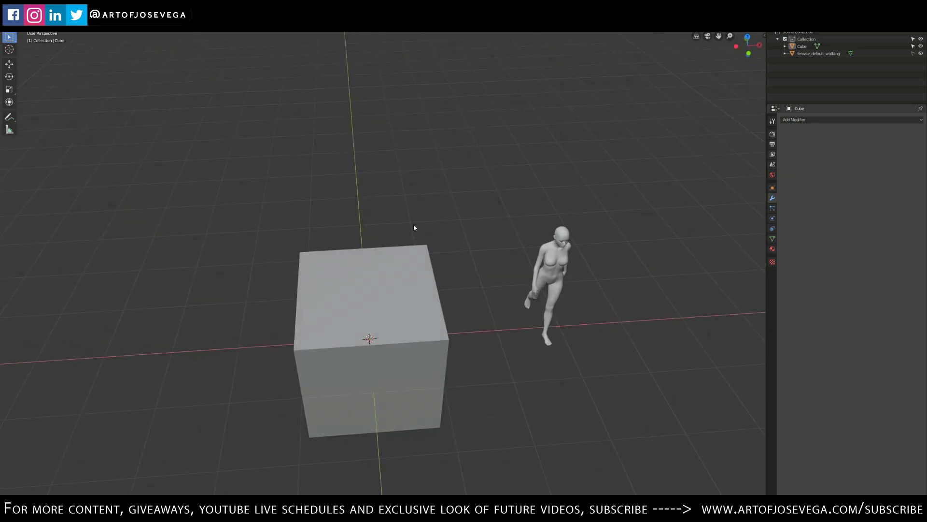
scroll(406, 234, "down", 4)
middle_click_drag(399, 252, 453, 312, "shift")
scroll(411, 215, "up", 4)
left_click(452, 312)
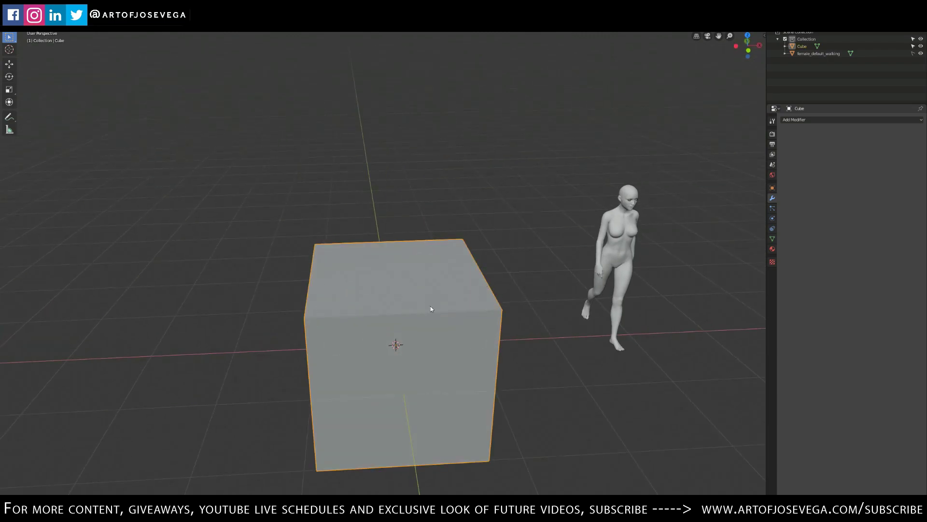
mouse_move(431, 321)
middle_mouse_down()
mouse_move(439, 343)
mouse_move(433, 332)
middle_mouse_up()
left_click(442, 265)
middle_click_drag(441, 265, 439, 315)
key("s")
left_click(464, 304)
key("s")
key("z")
left_click(461, 335)
Step: Enter Edit Mode on the cube and activate the Bisect tool
middle_click_drag(455, 346, 447, 317)
scroll(313, 408, "up", 1)
key("KP_Decimal")
scroll(312, 406, "down", 7)
middle_click_drag(417, 228, 408, 301)
scroll(386, 286, "up", 3)
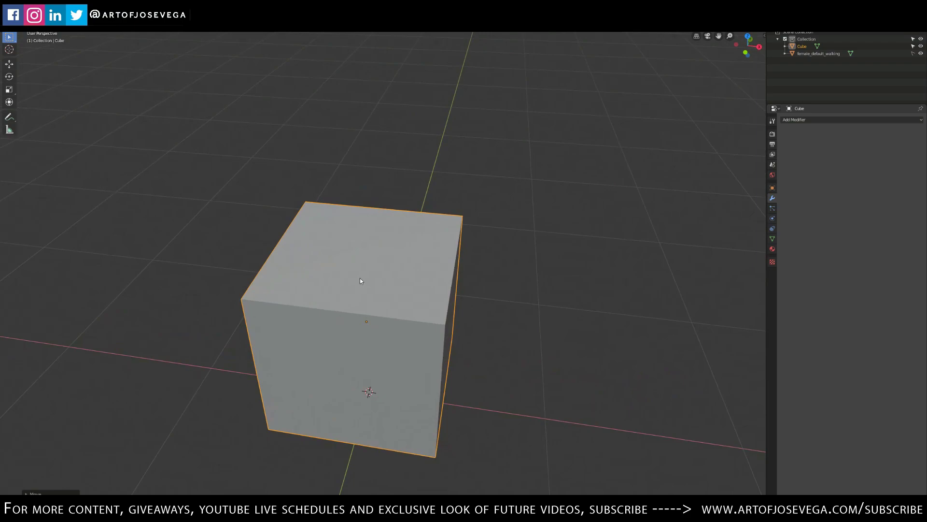
key("ctrl+Tab")
left_click(421, 263)
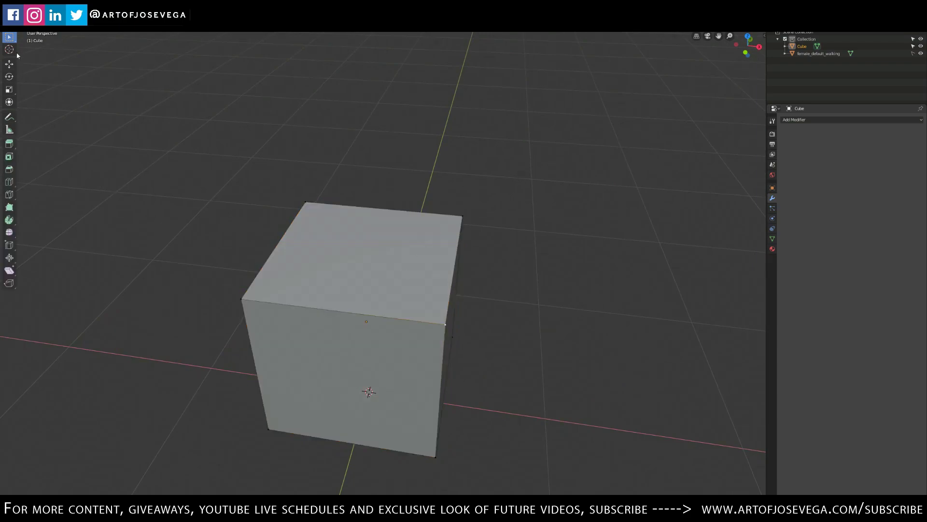
left_click(11, 196)
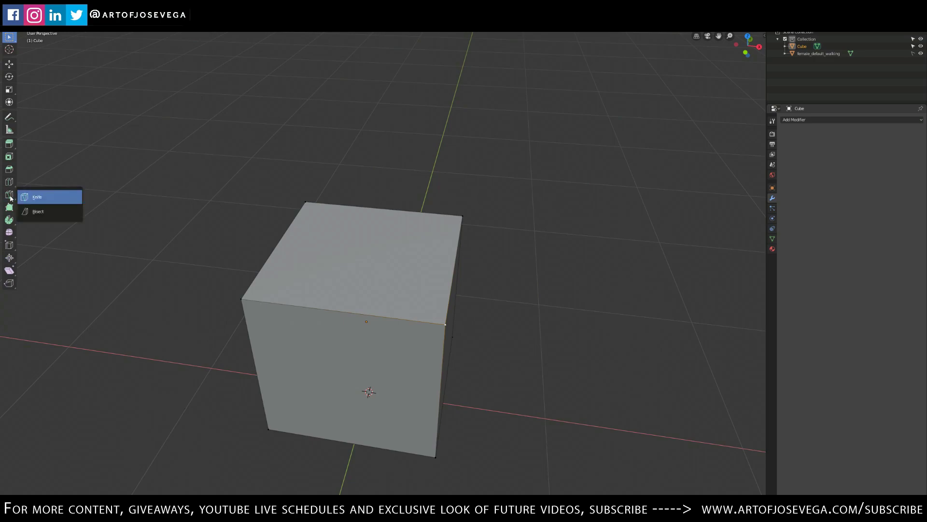
left_click(45, 213)
Step: Select the cube's entire mesh and enable Clear Outer for the Bisect tool
middle_click_drag(248, 217, 331, 318)
middle_click_drag(389, 334, 393, 289)
scroll(429, 282, "up", 1)
middle_click_drag(448, 218, 372, 317)
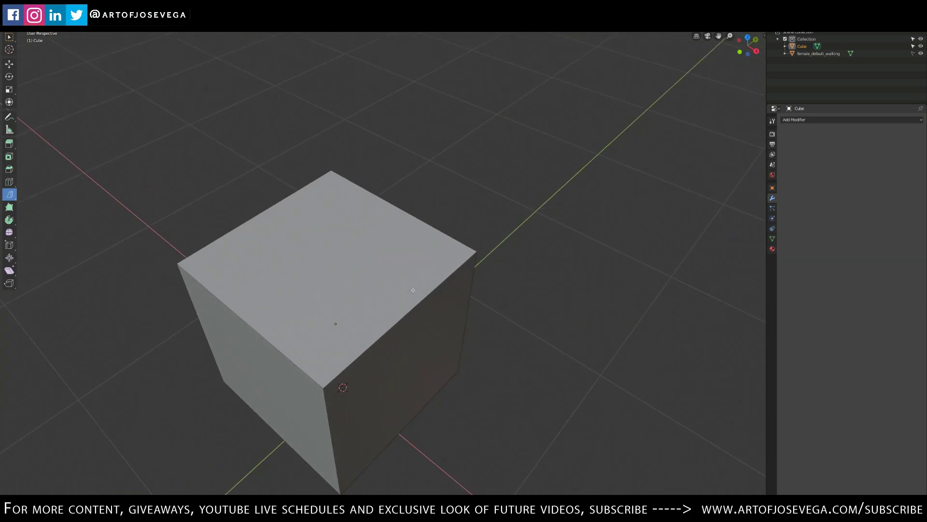
key("a")
middle_click_drag(416, 287, 469, 225)
middle_click_drag(473, 307, 140, 204)
middle_click_drag(15, 189, 396, 263)
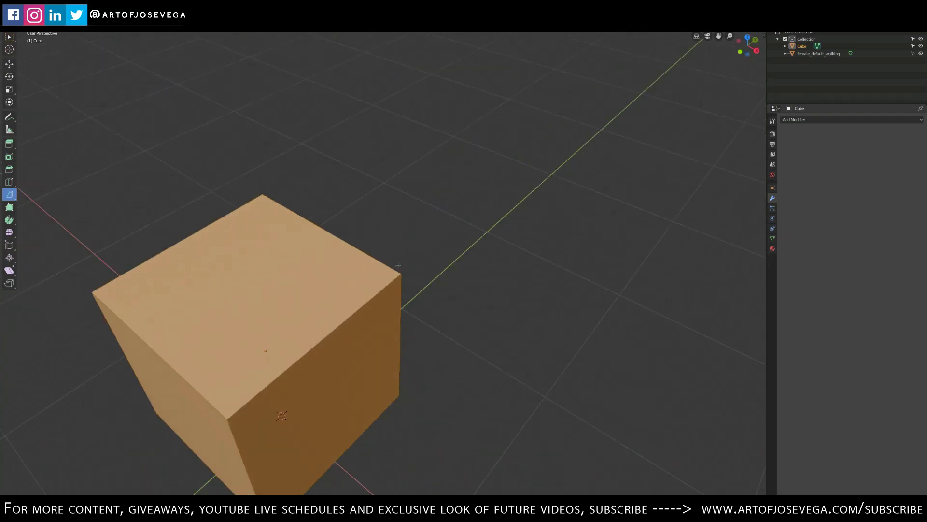
left_click(773, 122)
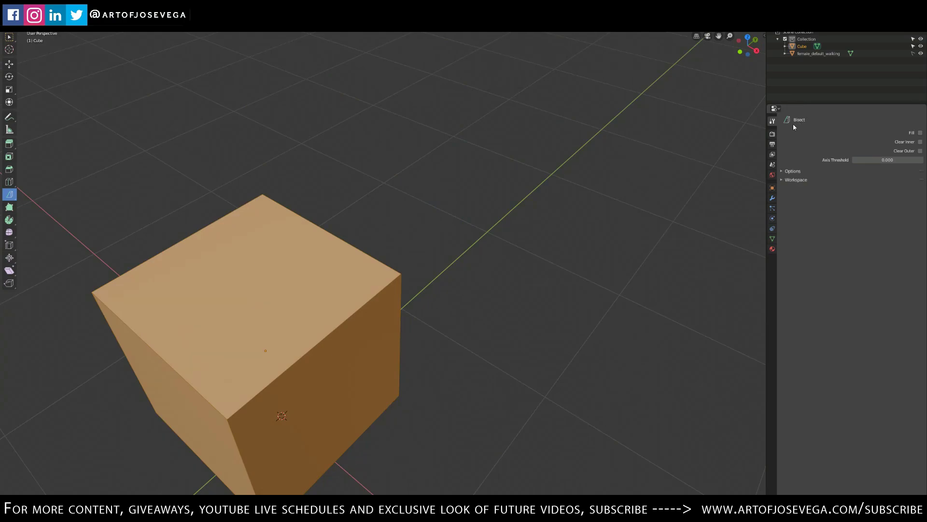
left_click(921, 152)
Step: Bisect away one vertical edge of the cube, with the cut surface filled
middle_click_drag(411, 233, 429, 250)
left_click_drag(355, 216, 424, 409)
middle_click_drag(425, 410, 312, 185)
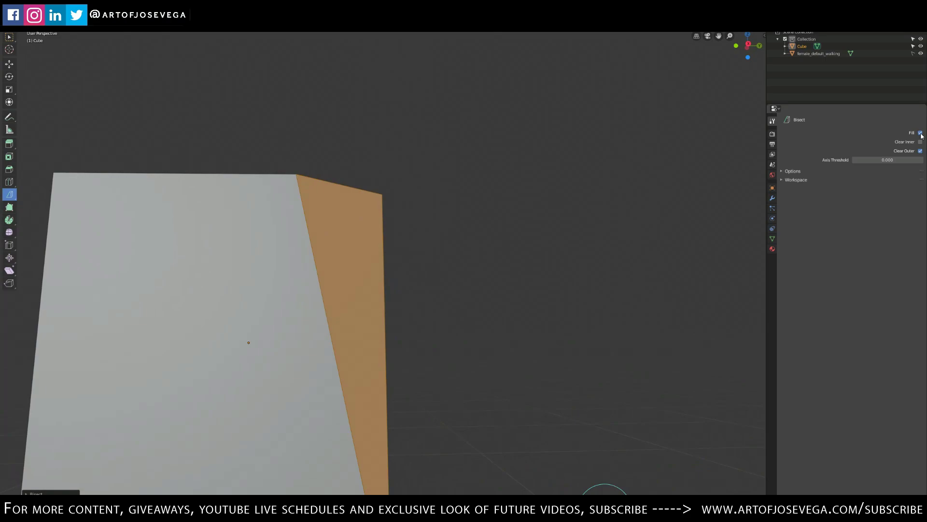
Step: Bisect away a second vertical edge of the cube and fine-tune the cutting plane
middle_click_drag(565, 188, 571, 256)
middle_click_drag(441, 226, 478, 250, "shift")
middle_click_drag(538, 190, 579, 245, "shift")
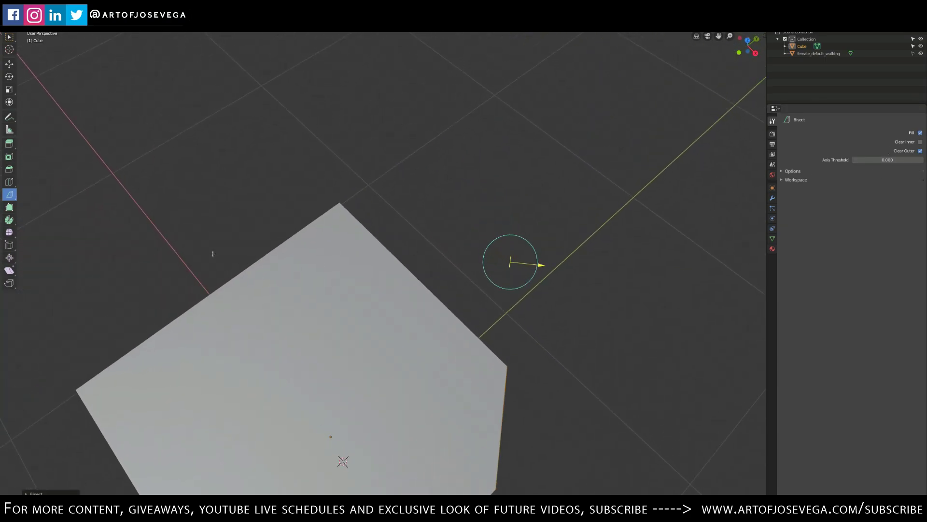
left_click_drag(214, 253, 362, 235)
left_click_drag(429, 228, 414, 224)
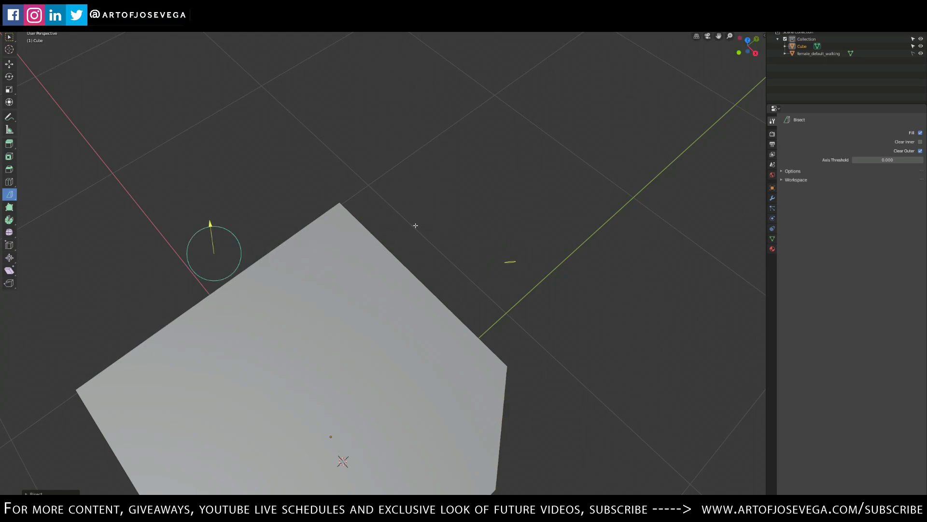
left_click_drag(206, 248, 440, 224)
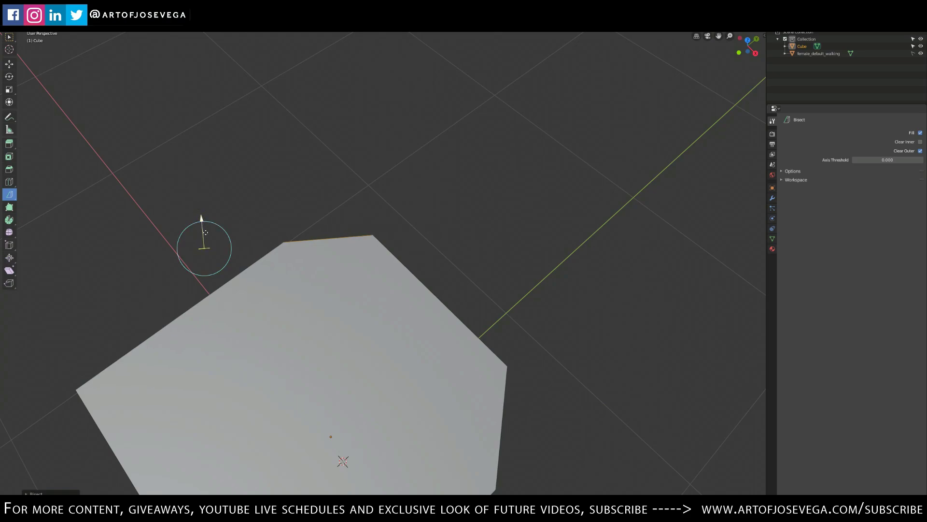
mouse_move(202, 221)
left_mouse_down()
mouse_move(205, 265)
mouse_move(201, 219)
mouse_move(198, 227)
left_mouse_up()
Step: Try bisecting an upper corner of the block with Fill and Clear Outer disabled
left_click(920, 150)
middle_click_drag(534, 196, 424, 209)
key("a")
left_click_drag(418, 205, 530, 344)
middle_click_drag(530, 344, 538, 277)
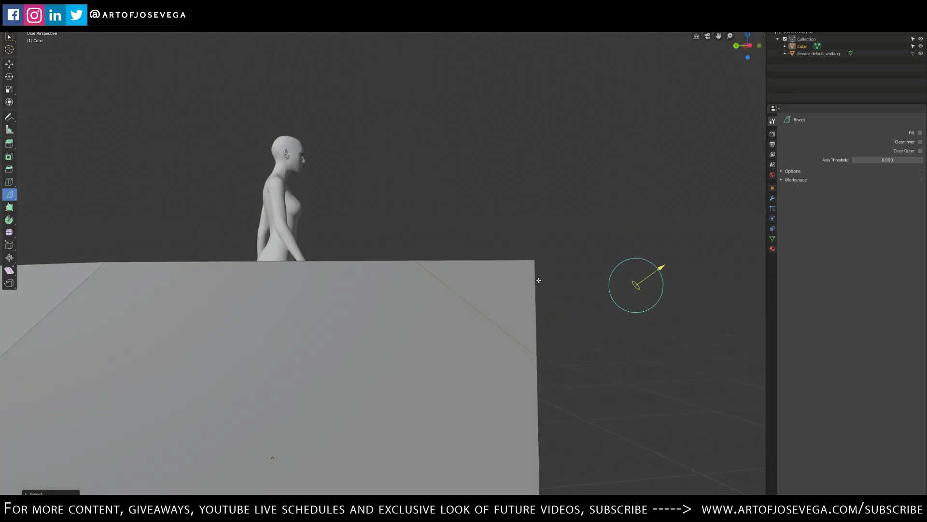
Step: Try bisecting the upper corner with Clear Outer enabled and Fill disabled, and inspect the cut
middle_click_drag(567, 216, 527, 217)
key("a")
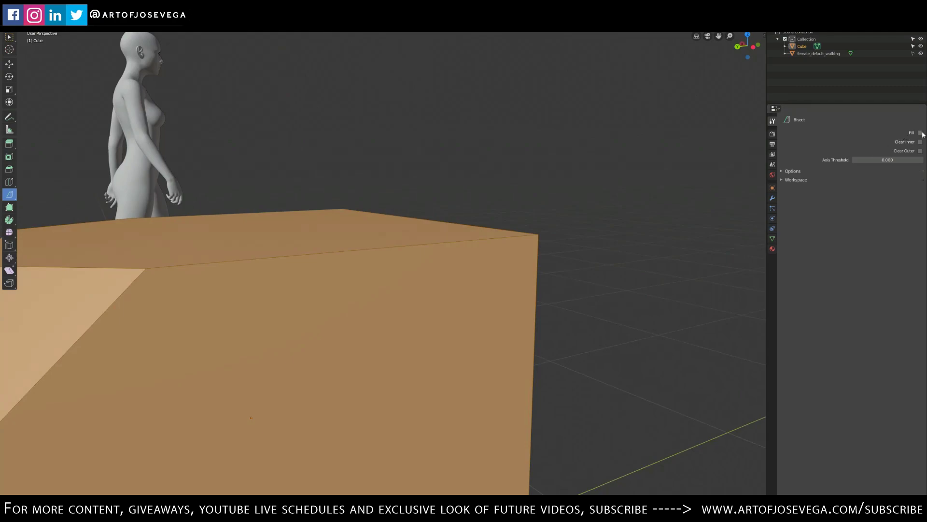
left_click(920, 152)
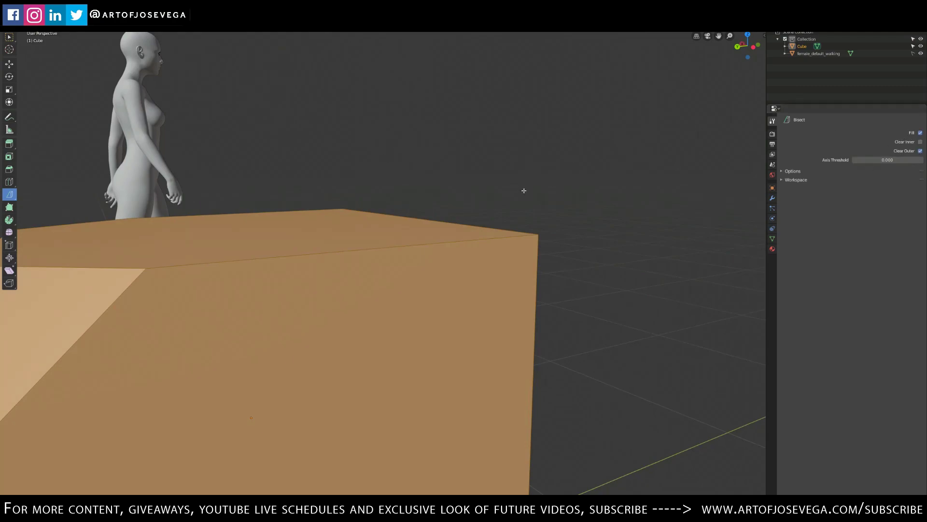
left_click(921, 133)
left_click_drag(373, 143, 563, 400)
middle_click_drag(530, 294, 379, 303)
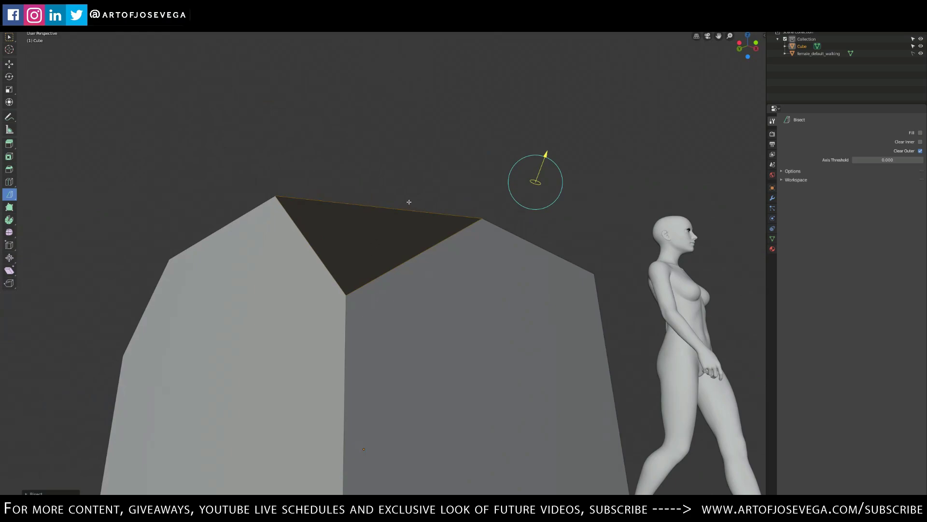
middle_click_drag(413, 248, 351, 319)
middle_click_drag(273, 299, 343, 263)
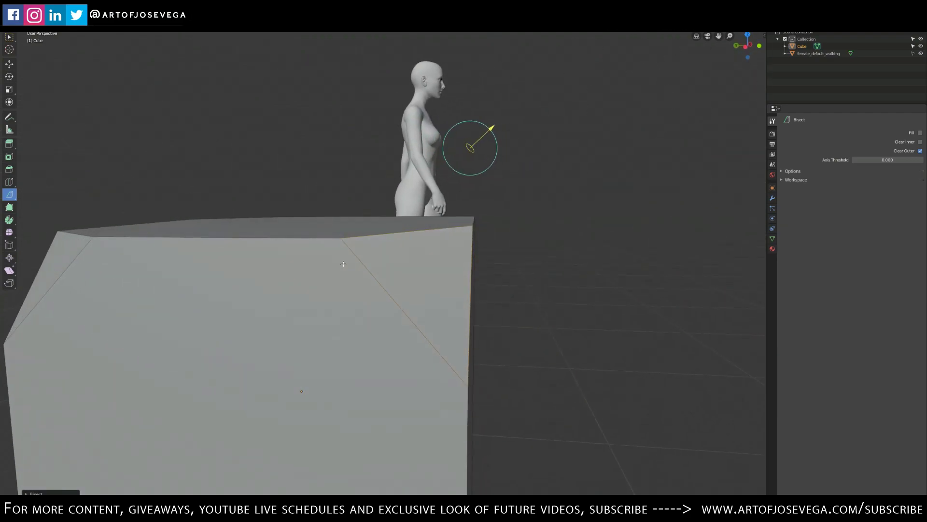
Step: Select the whole mesh and bisect off the upper corner with both Fill and Clear Outer enabled
key("a")
middle_click_drag(381, 222, 435, 220)
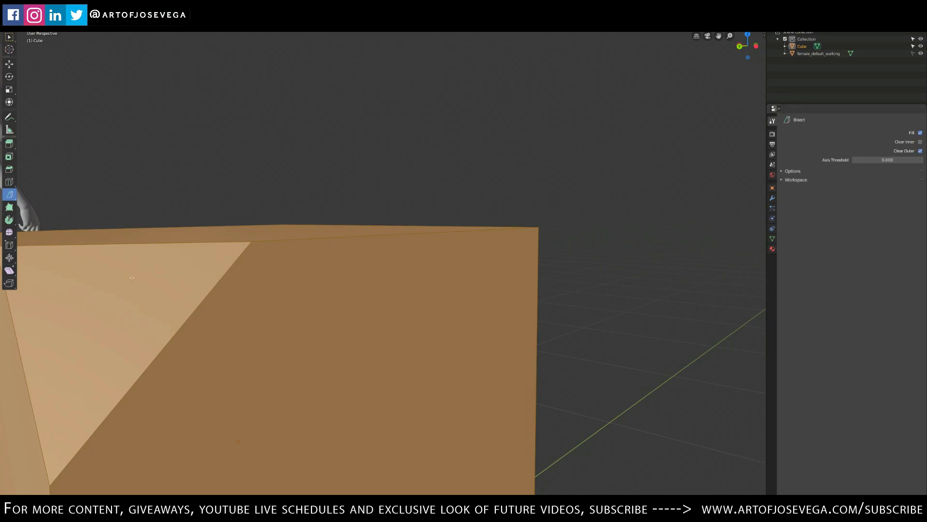
left_click_drag(372, 157, 549, 317)
scroll(549, 316, "down", 4)
middle_click_drag(549, 317, 418, 308)
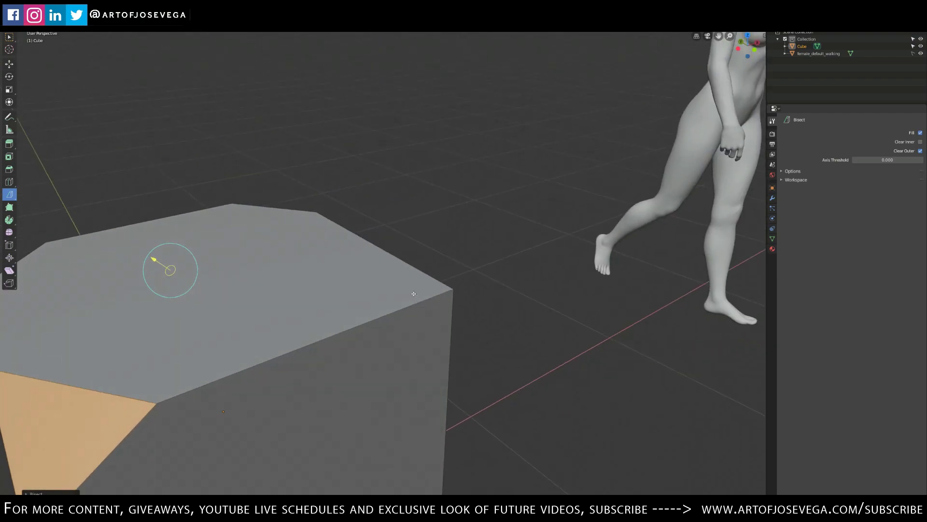
Step: Slice off two more upper corners of the block with Bisect, reselecting the whole mesh before each cut
key("a")
left_click_drag(435, 264, 461, 328)
middle_click_drag(461, 326, 410, 294)
key("a")
left_click_drag(389, 236, 473, 337)
scroll(473, 338, "down", 2)
middle_click_drag(463, 326, 433, 323, "shift")
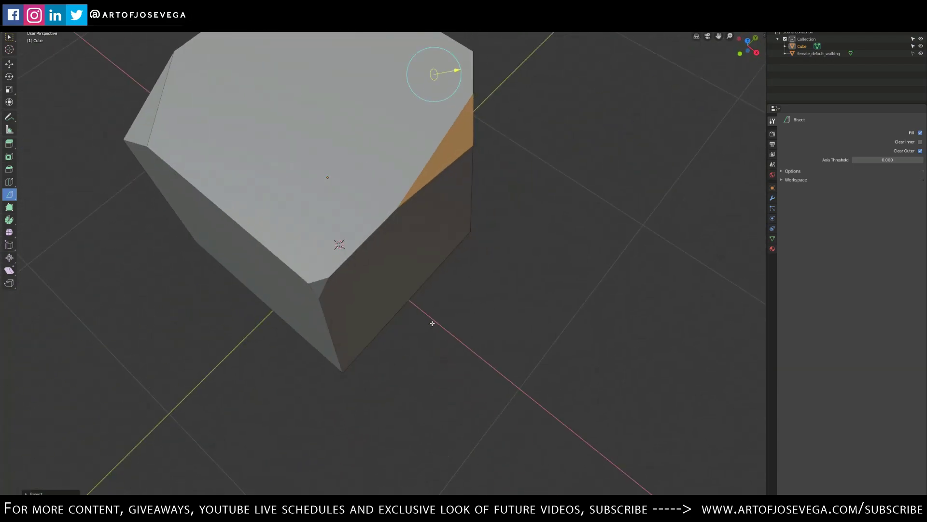
Step: Bisect off two lower corners of the block, selecting the whole mesh before each cut
key("a")
left_click_drag(395, 333, 294, 355)
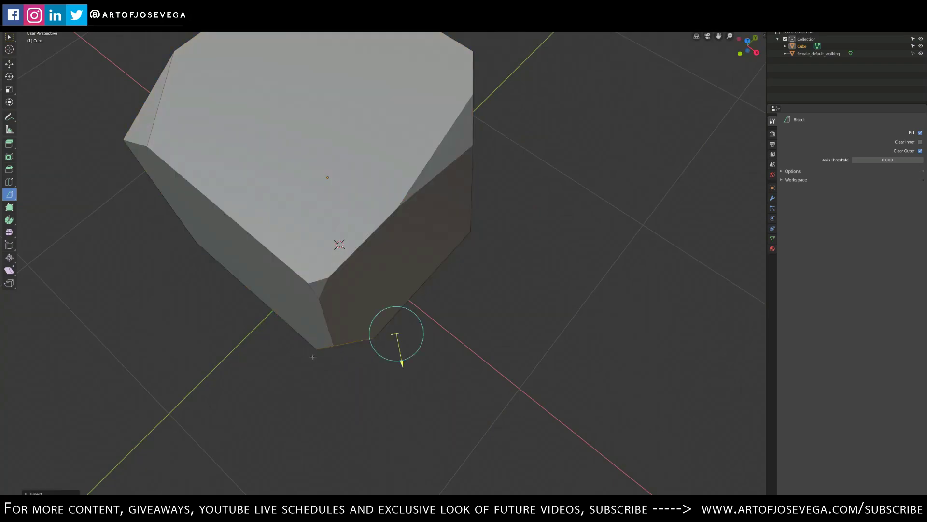
middle_click_drag(434, 319, 393, 305)
middle_click_drag(522, 323, 418, 375)
key("a")
left_click_drag(425, 364, 362, 478)
Step: Make three more filled Bisect cuts around the block's remaining corners to give it an irregular stone shape
scroll(414, 383, "down", 3)
middle_click_drag(286, 341, 425, 363, "shift")
key("a")
left_click_drag(433, 354, 303, 385)
middle_click_drag(437, 378, 405, 371)
key("a")
left_click_drag(423, 415, 389, 432)
middle_click_drag(367, 399, 352, 335)
key("a")
left_click_drag(263, 375, 230, 323)
middle_click_drag(230, 323, 410, 294)
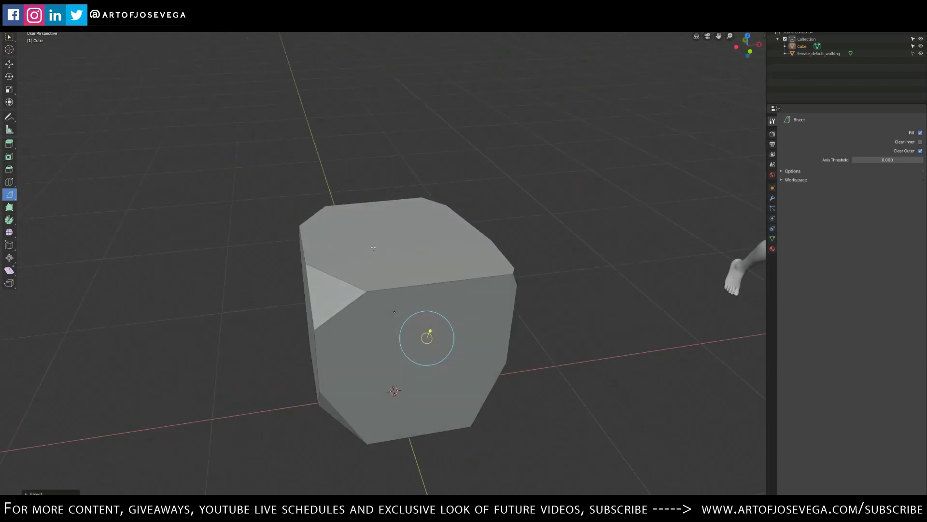
Step: Bevel all the edges around the block's large front face with the Bevel tool in edge selection
key("ctrl+Tab")
left_click(451, 289)
left_click(8, 169)
scroll(431, 294, "up", 2)
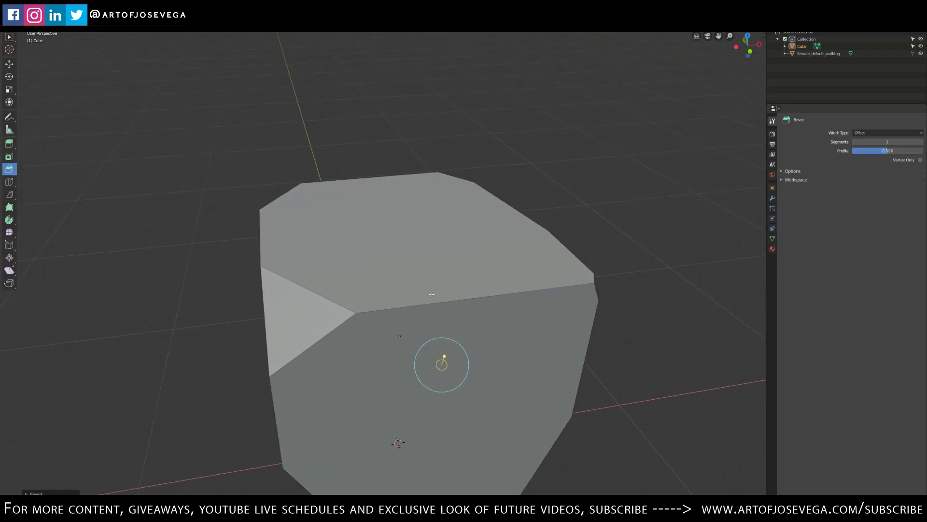
left_click(438, 303)
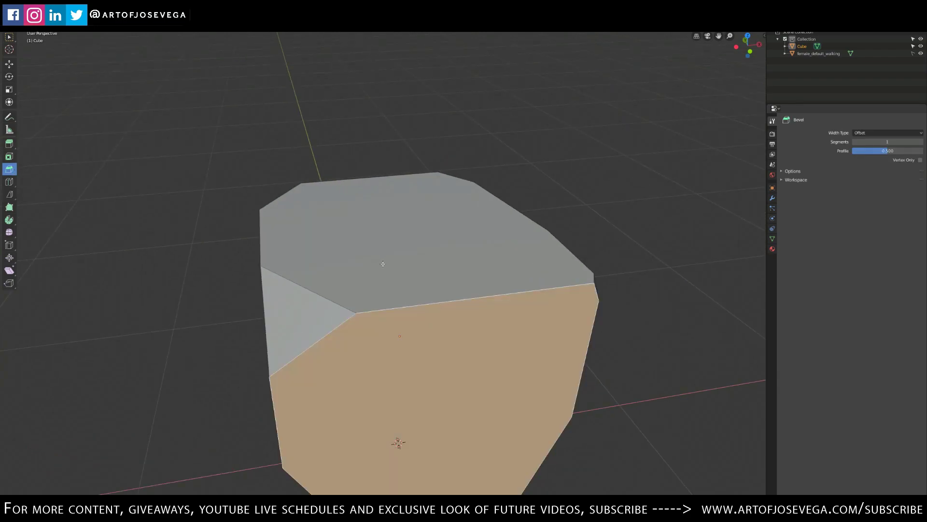
key("2")
left_click_drag(410, 307, 383, 306)
middle_click_drag(383, 307, 353, 286)
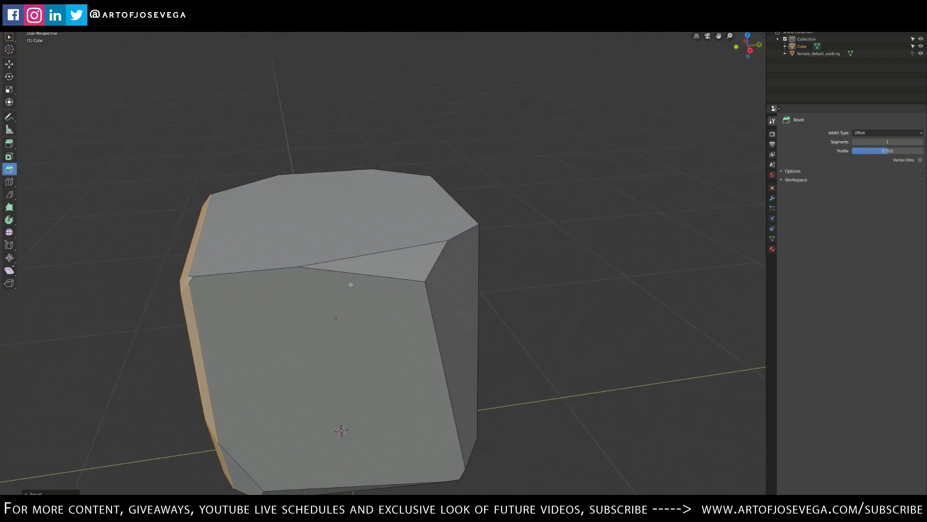
Step: Bevel an upper edge and the vertical edges on the other sides of the block
left_click(279, 270)
left_click_drag(272, 264, 293, 249)
left_click(436, 335)
left_click_drag(423, 341, 418, 344)
middle_click_drag(454, 316, 383, 334)
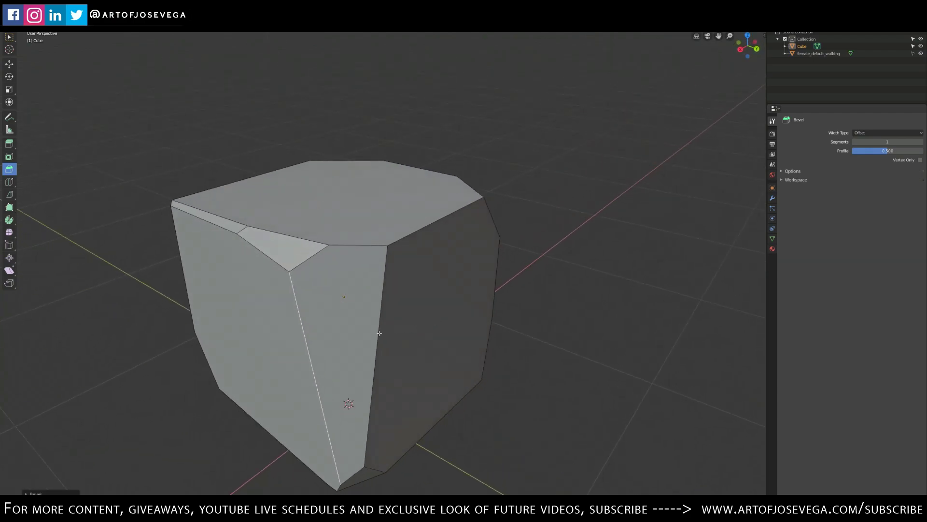
left_click_drag(305, 346, 276, 357)
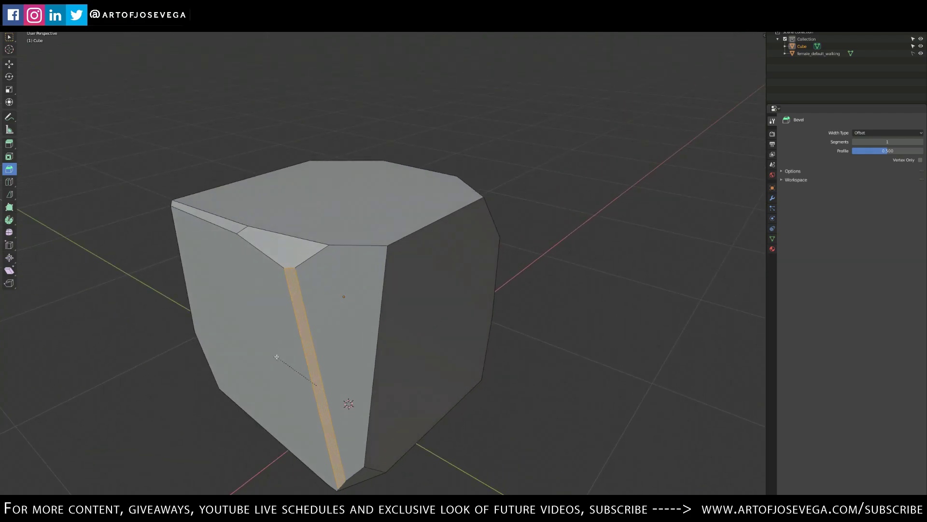
left_click(379, 331)
left_click_drag(364, 333, 354, 335)
Step: Return to Object Mode and resize the finished stone block
scroll(431, 324, "down", 3)
middle_click_drag(430, 323, 489, 219)
key("ctrl+Tab")
left_click(300, 318)
scroll(489, 303, "down", 3)
left_click(489, 302)
scroll(553, 259, "up", 4)
key("s")
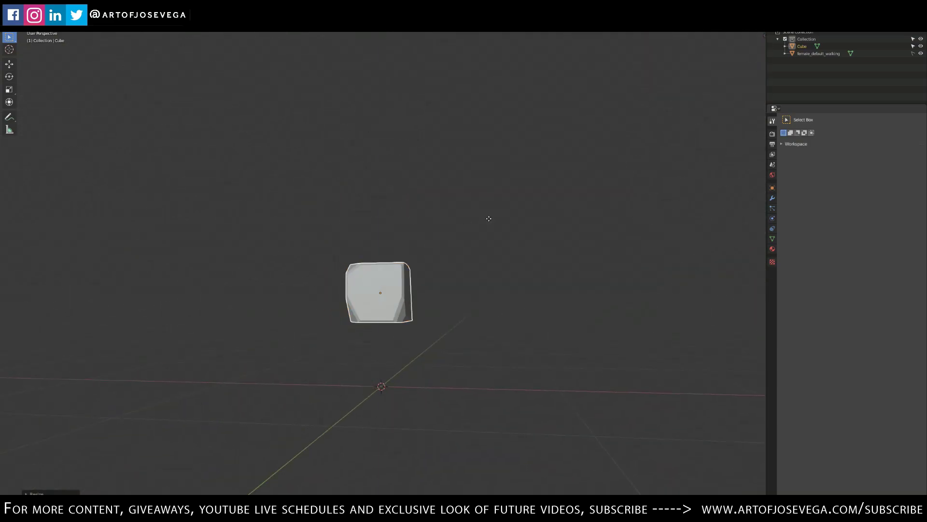
Step: Lower the block along Z to ground level and place a duplicate beside it along the X axis
key("shift+d")
key("z")
left_click(485, 284)
key("x")
left_click(642, 305)
Step: Enter Edit Mode on the duplicate and slice away its upper half with a slanted Bisect cut
middle_click_drag(540, 298, 372, 240, "shift")
scroll(381, 256, "up", 4)
middle_click_drag(387, 270, 526, 292, "shift")
middle_click_drag(526, 291, 477, 315)
key("ctrl+Tab")
left_click(509, 330)
middle_click_drag(536, 327, 501, 324)
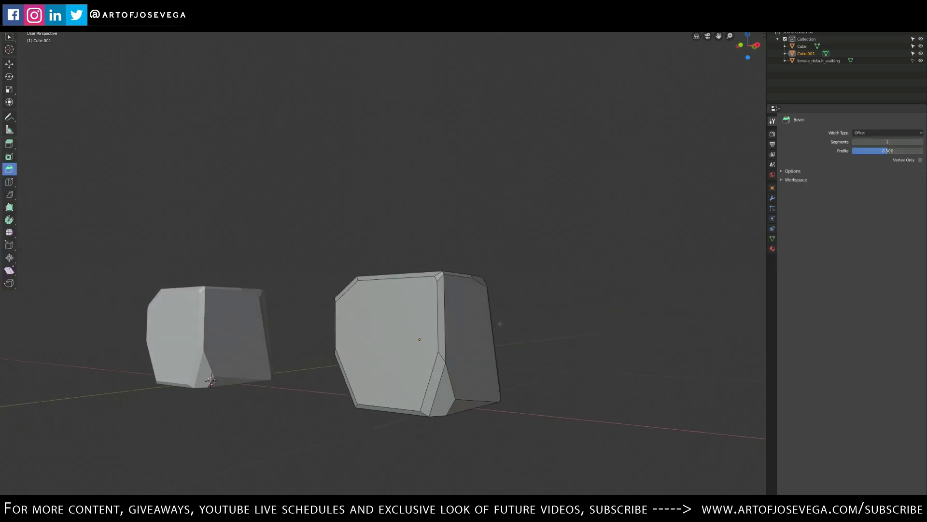
key("a")
left_click(9, 197)
scroll(323, 340, "up", 2)
left_click_drag(299, 384, 558, 336)
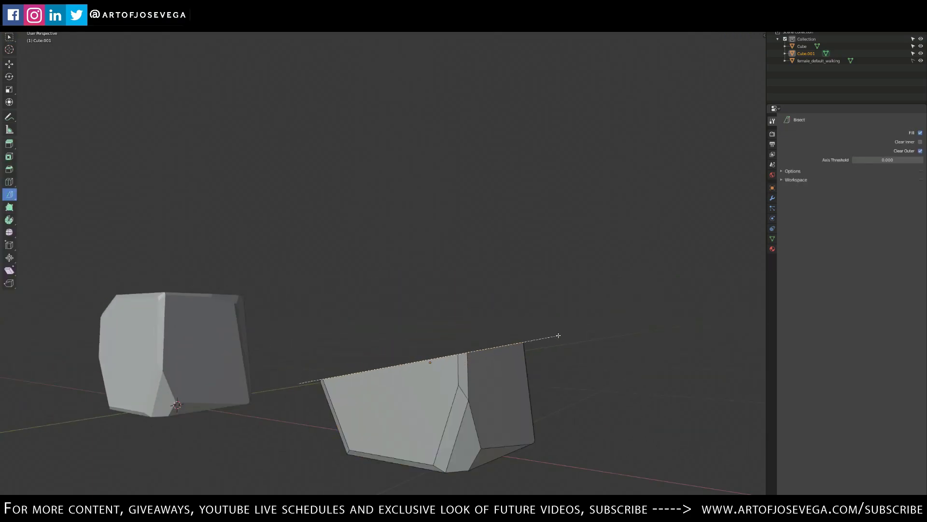
Step: Bisect off several corners and edges around the duplicate's new top, reselecting the whole mesh before each cut
middle_click_drag(571, 343, 497, 373)
key("a")
left_click_drag(461, 354, 492, 370)
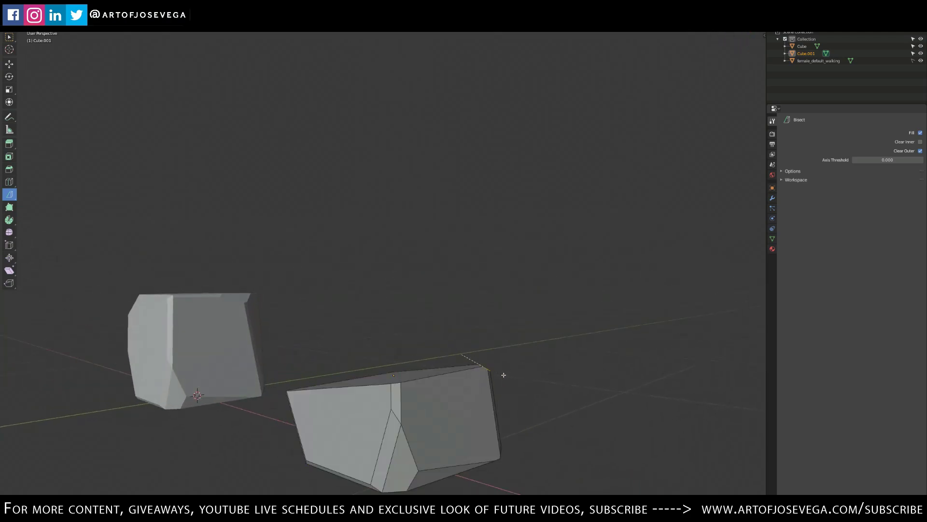
left_click_drag(523, 409, 523, 409)
middle_click_drag(505, 377, 438, 401)
key("a")
left_click_drag(263, 364, 353, 406)
mouse_move(234, 372)
middle_mouse_down()
mouse_move(269, 368)
mouse_move(246, 371)
middle_mouse_up()
key("a")
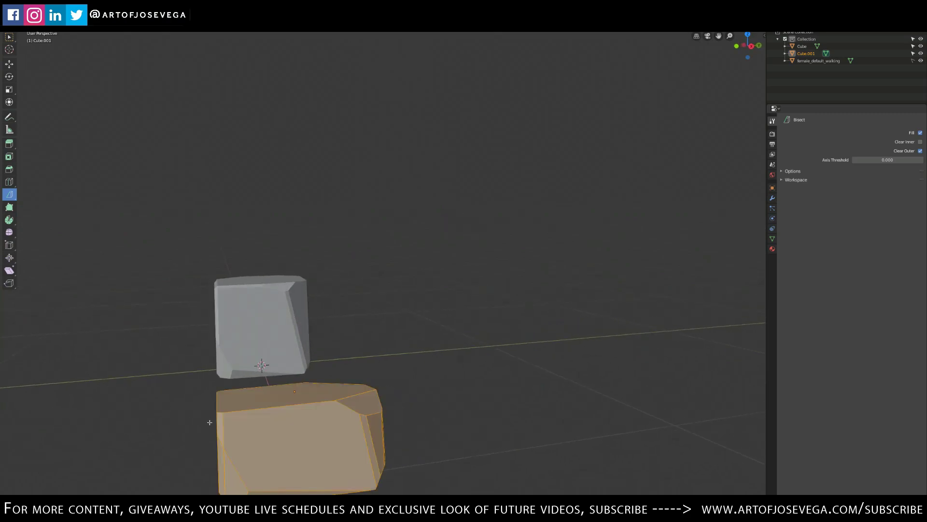
left_click_drag(200, 432, 205, 413)
Step: Leave Edit Mode on the reshaped duplicate and return to Object Mode
middle_click_drag(252, 399, 401, 384)
scroll(530, 372, "up", 3)
key("ctrl+Tab")
left_click(369, 306)
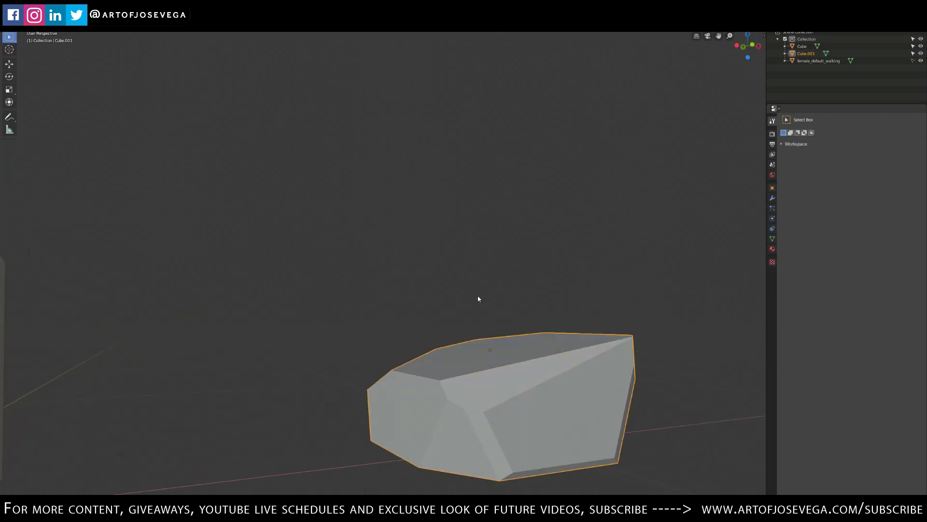
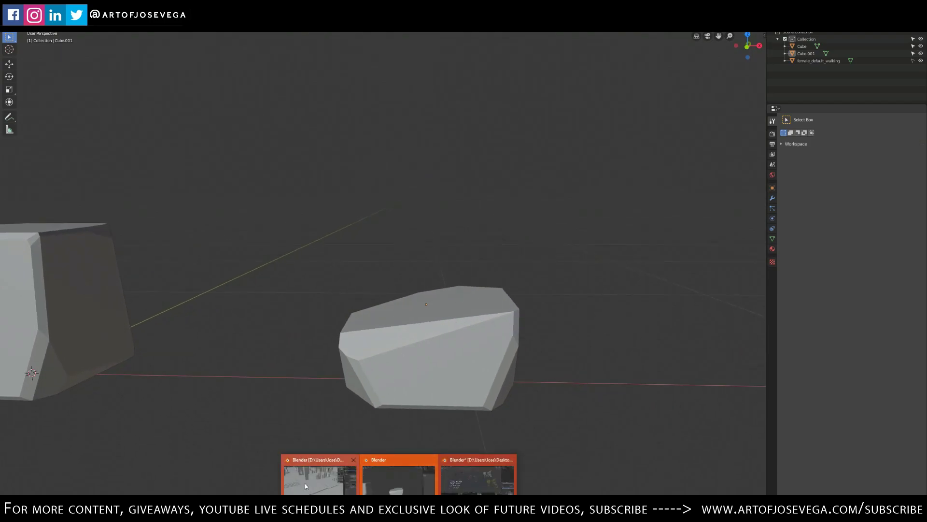
Step: Switch to the other Blender scene and survey its kit of modular columns, arches, stairs and wall pieces
middle_click_drag(612, 231, 524, 275, "shift")
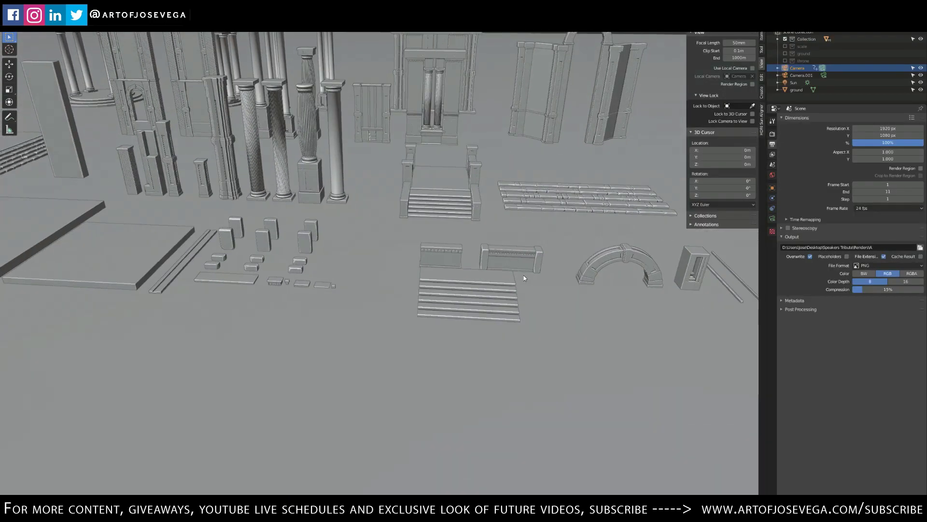
middle_click_drag(401, 273, 437, 308, "shift")
scroll(418, 244, "down", 2)
mouse_move(418, 244)
middle_mouse_down()
mouse_move(382, 314)
mouse_move(428, 244)
middle_mouse_up()
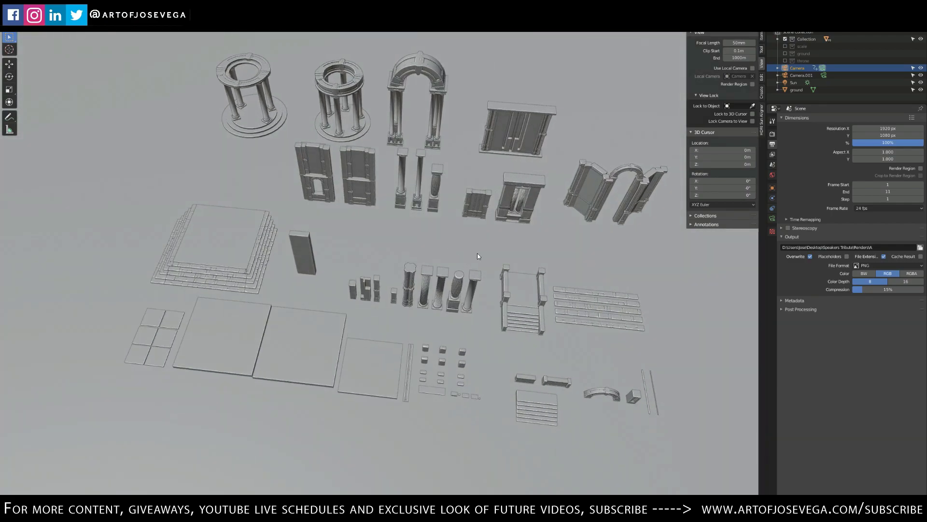
scroll(478, 256, "up", 4)
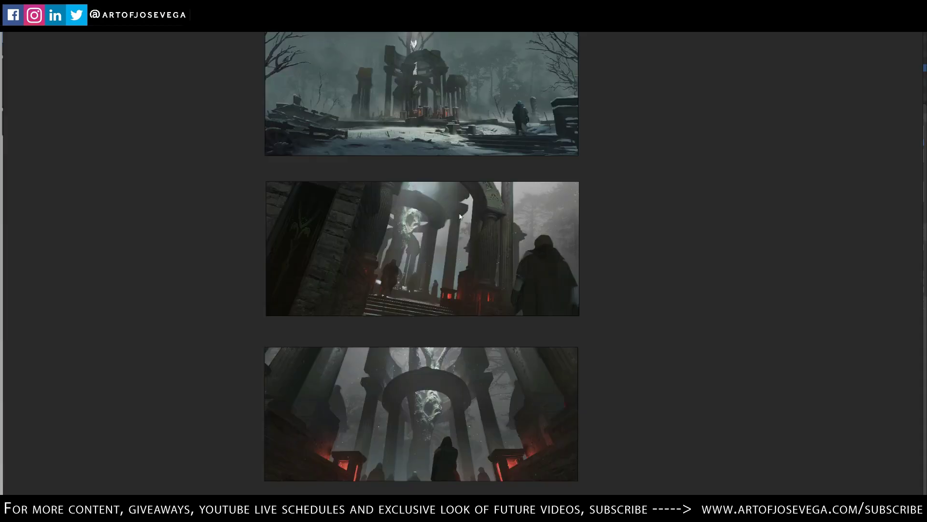
Step: Review the concept paintings of the ruined colonnade as reference for the modular kit
scroll(461, 217, "up", 2)
scroll(365, 272, "down", 1)
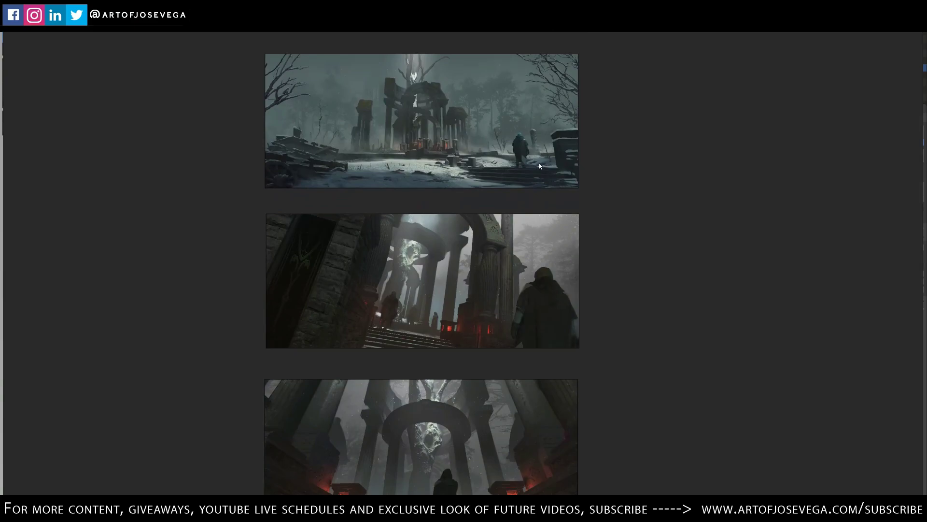
scroll(432, 332, "down", 1)
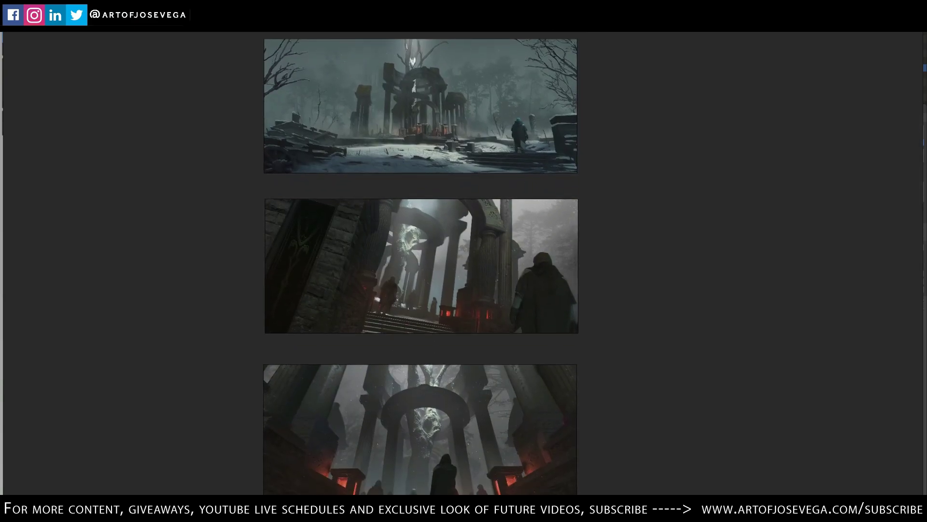
Step: Return to the kit scene and examine the chiselled stone blocks beside the columns and stairs
left_click(324, 488)
middle_click_drag(540, 279, 460, 283)
scroll(540, 331, "up", 4)
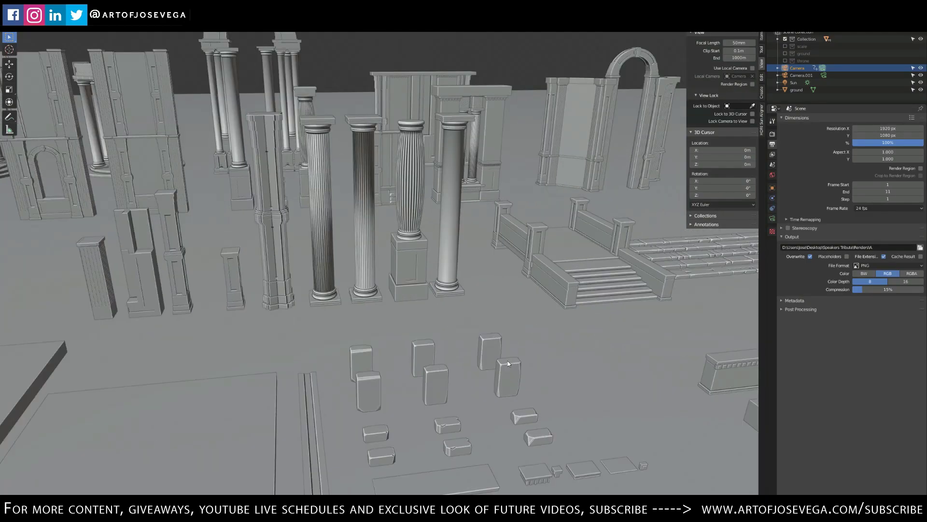
middle_click_drag(508, 362, 471, 315, "shift")
scroll(414, 305, "up", 4)
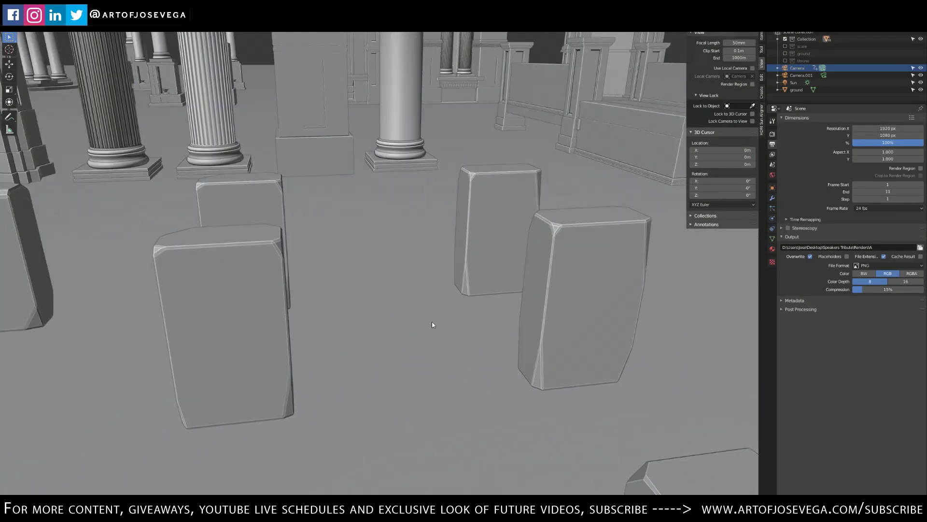
scroll(429, 324, "down", 3)
scroll(450, 325, "up", 2)
scroll(550, 361, "up", 6)
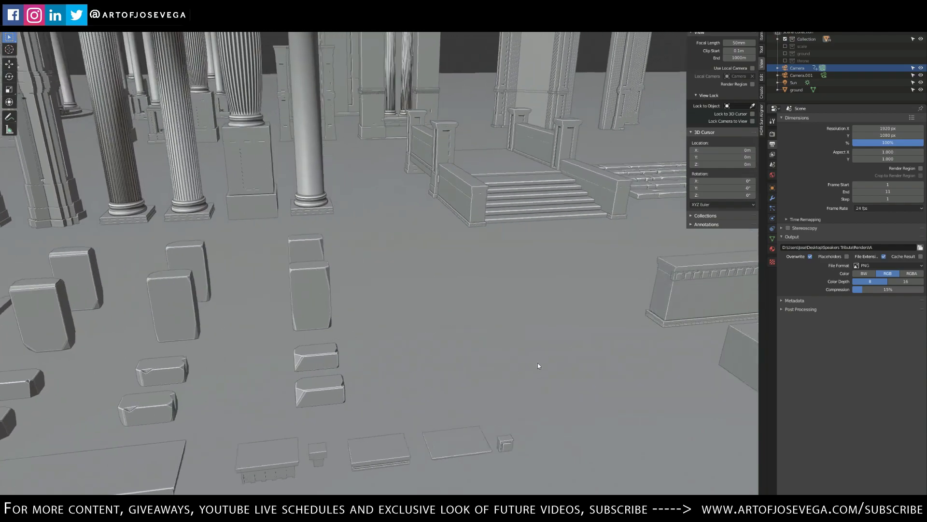
middle_click_drag(573, 352, 492, 340)
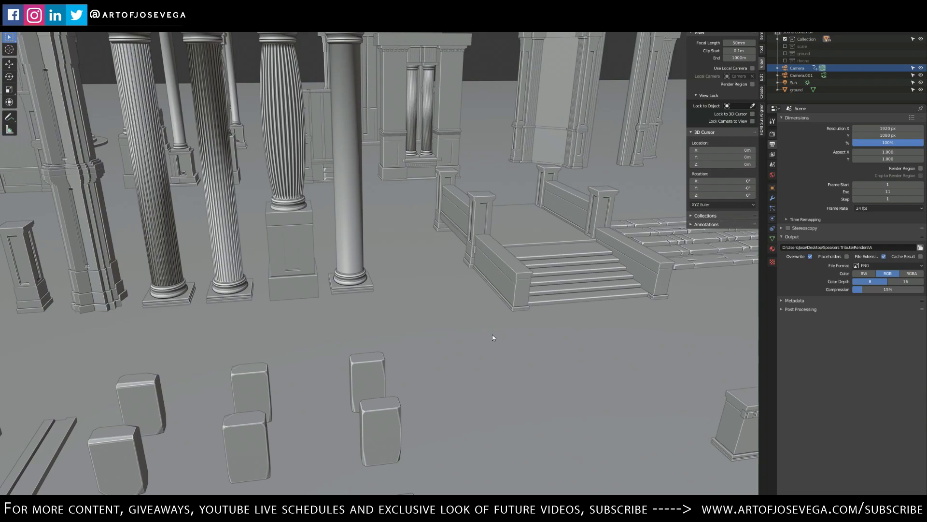
scroll(492, 334, "down", 5)
middle_click_drag(414, 310, 515, 299)
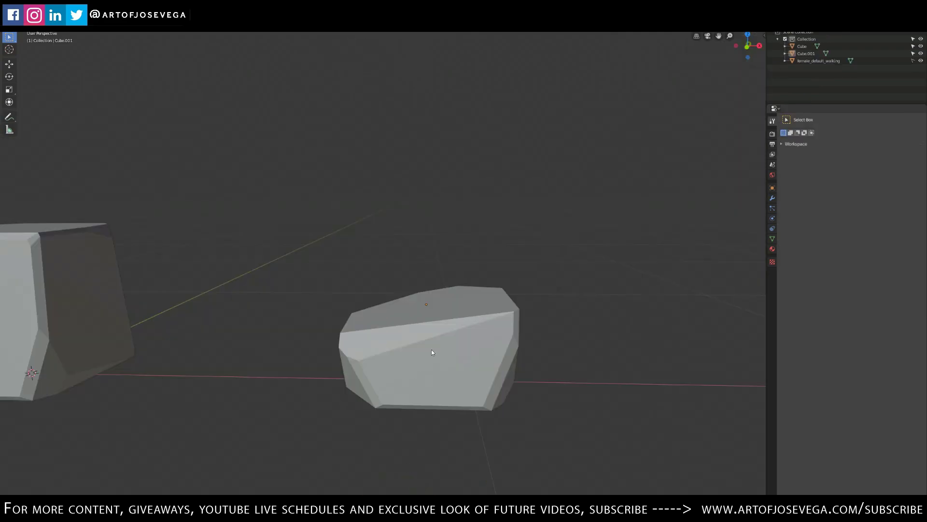
Step: Go back to the block scene and compare the two chiselled blocks with the human figure for scale
middle_click_drag(451, 243, 444, 289)
scroll(443, 289, "down", 3)
middle_click_drag(373, 299, 471, 327, "shift")
scroll(461, 329, "down", 4)
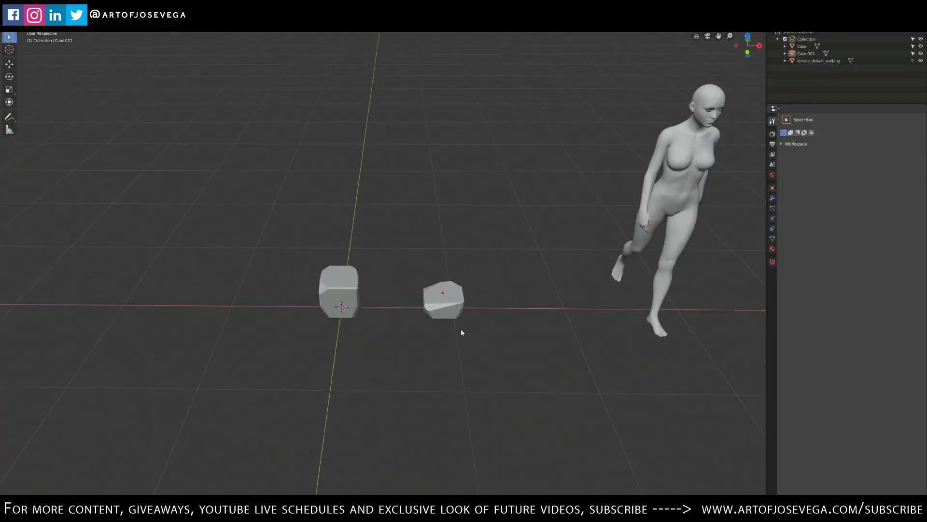
middle_click_drag(449, 375, 463, 320)
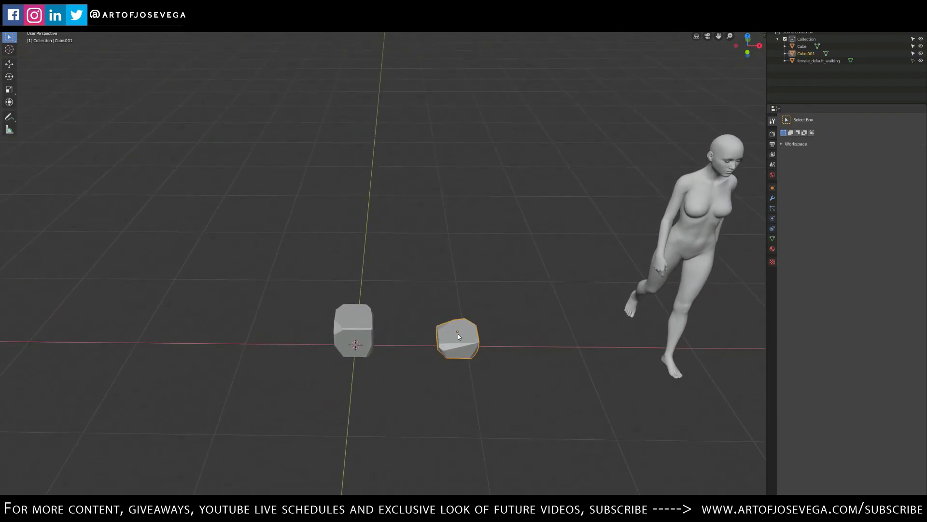
left_click(445, 273)
middle_click_drag(439, 252, 438, 266, "shift")
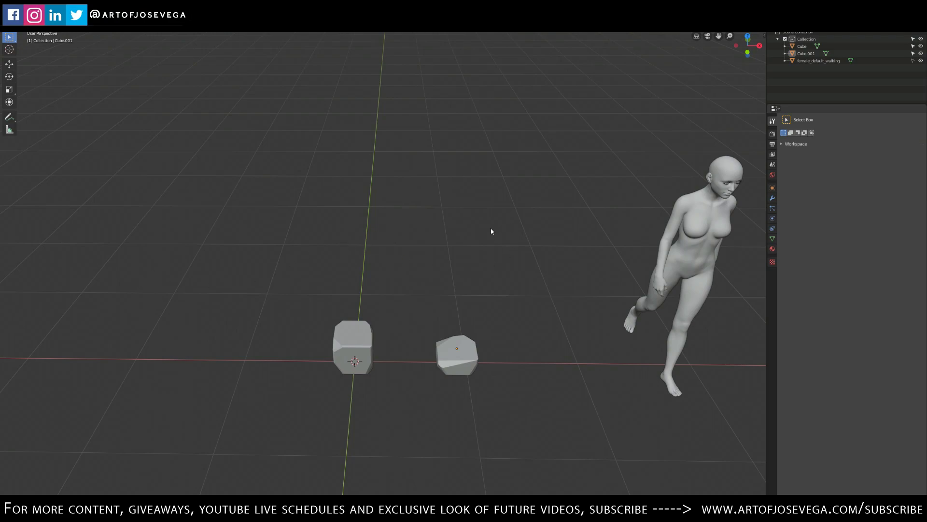
Step: Enter Edit Mode on the first block and select its whole mesh
key("q")
left_click(447, 359)
left_click(342, 340)
scroll(369, 323, "up", 5)
key("ctrl+Tab")
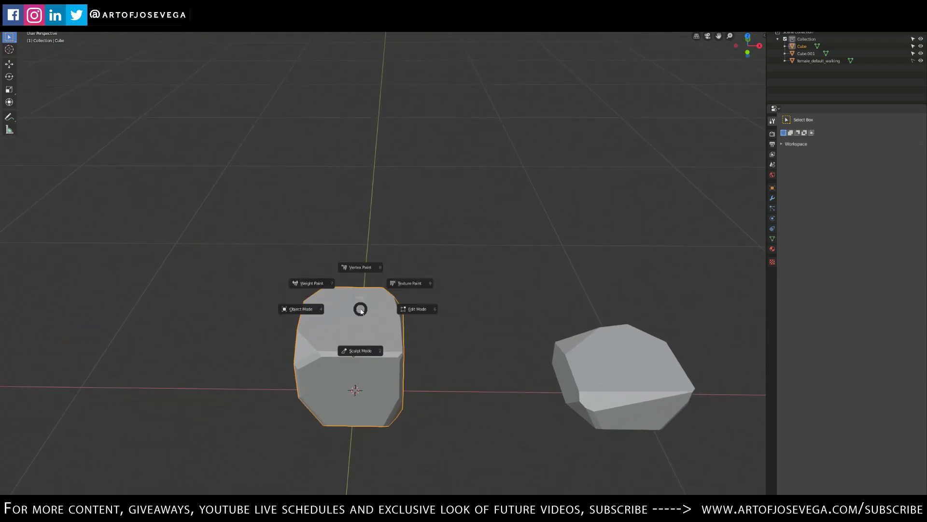
left_click(418, 309)
middle_click_drag(360, 331, 374, 314, "shift")
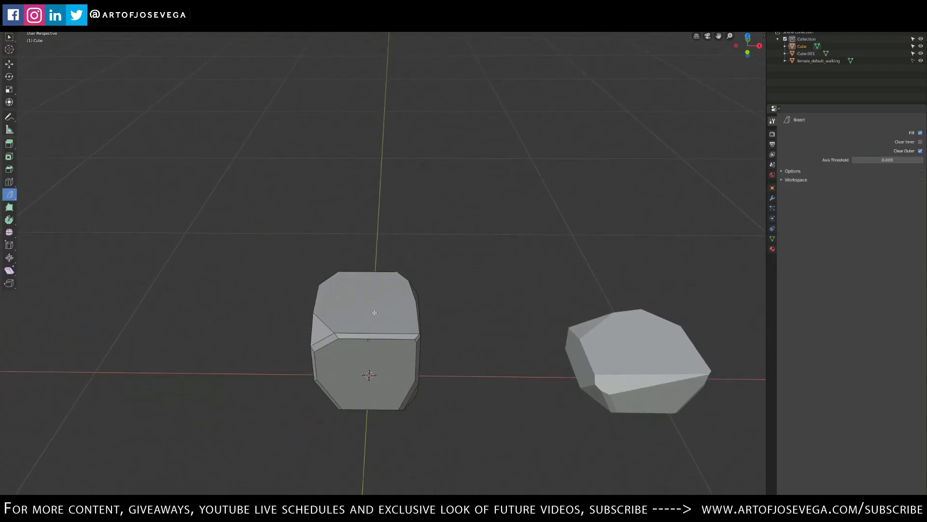
key("a")
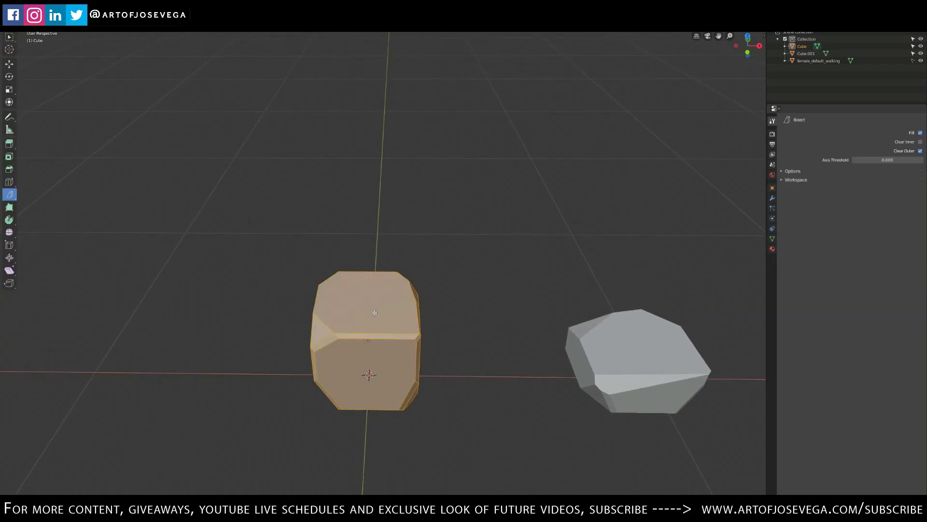
Step: Add the Loop Cut tool to Quick Favorites and open the favorites list to check it
left_click(11, 184)
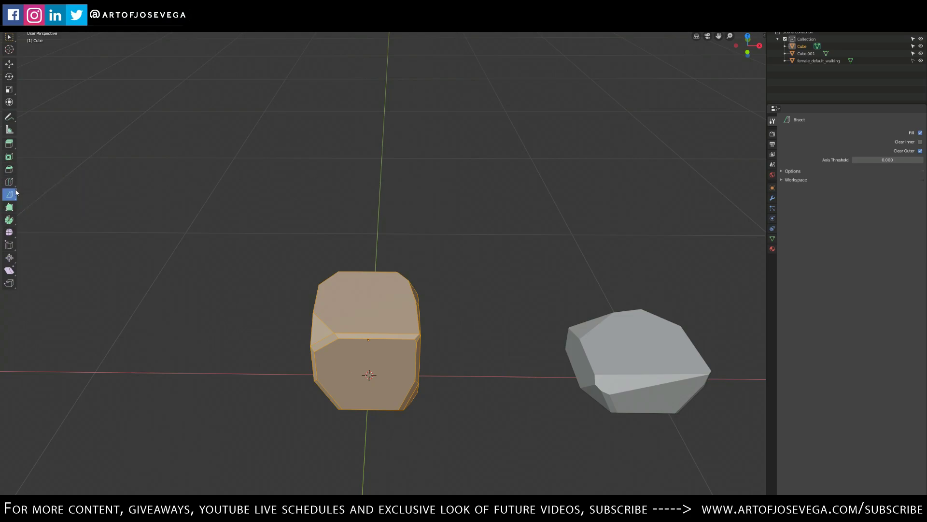
right_click(9, 183)
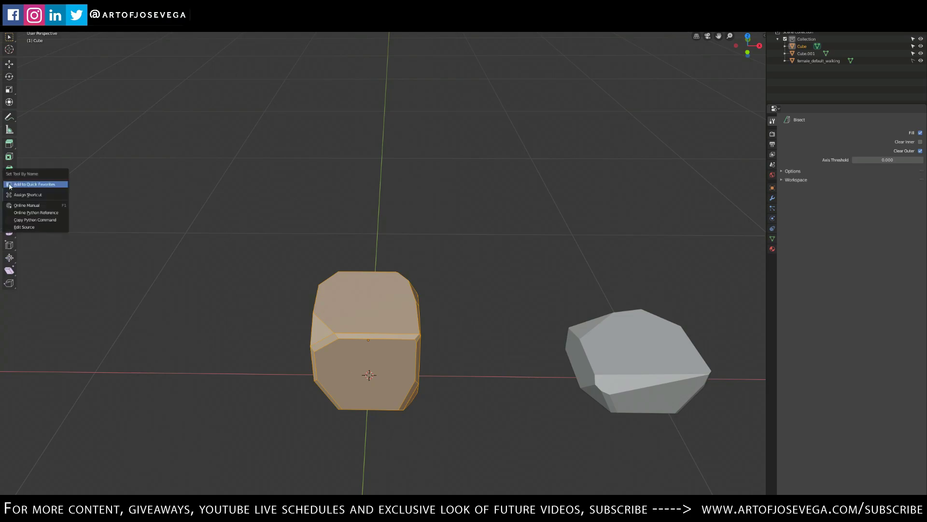
left_click(41, 184)
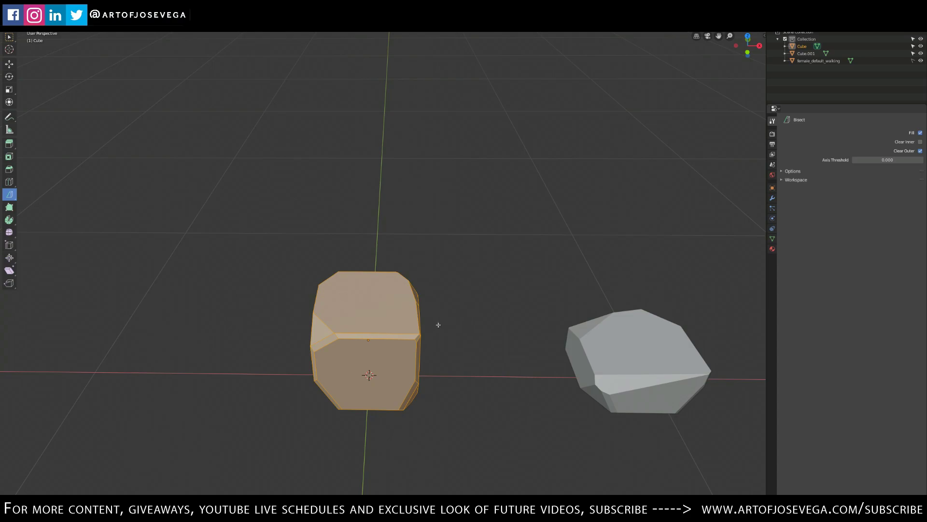
key("q")
Step: Return the first block to Object Mode and deselect it
key("ctrl+Tab")
left_click(327, 329)
left_click(447, 302)
scroll(448, 303, "down", 3)
middle_click_drag(420, 301, 362, 323, "shift")
Step: Review the import commands stored in the Object Mode Quick Favorites
key("q")
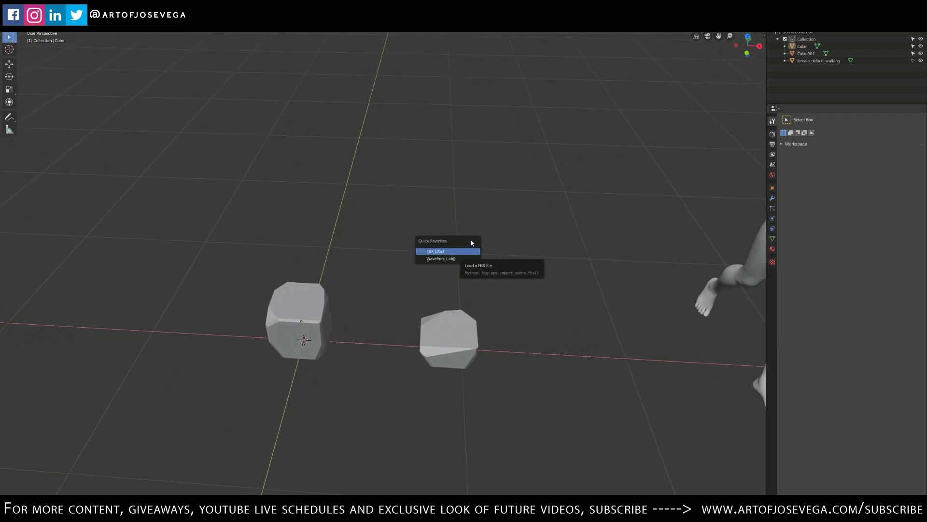
middle_click_drag(489, 235, 366, 328)
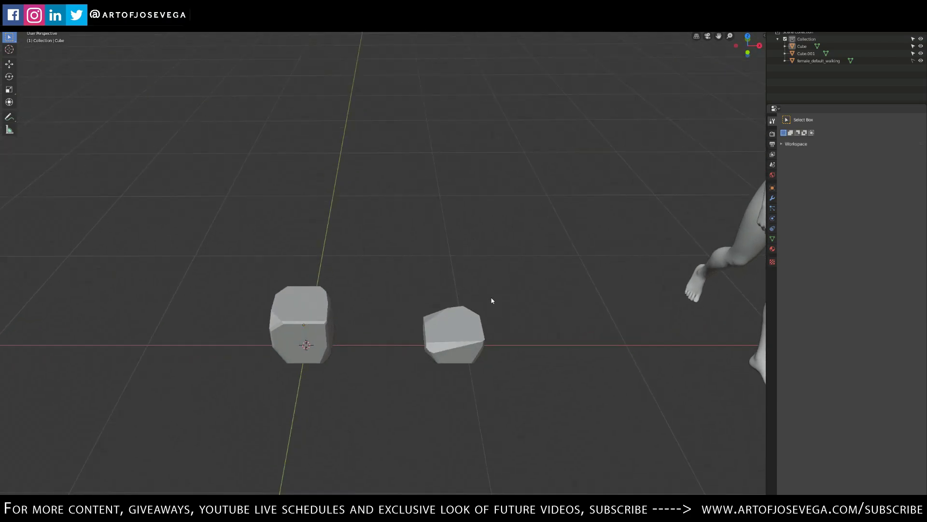
middle_click_drag(395, 271, 392, 269)
key("q")
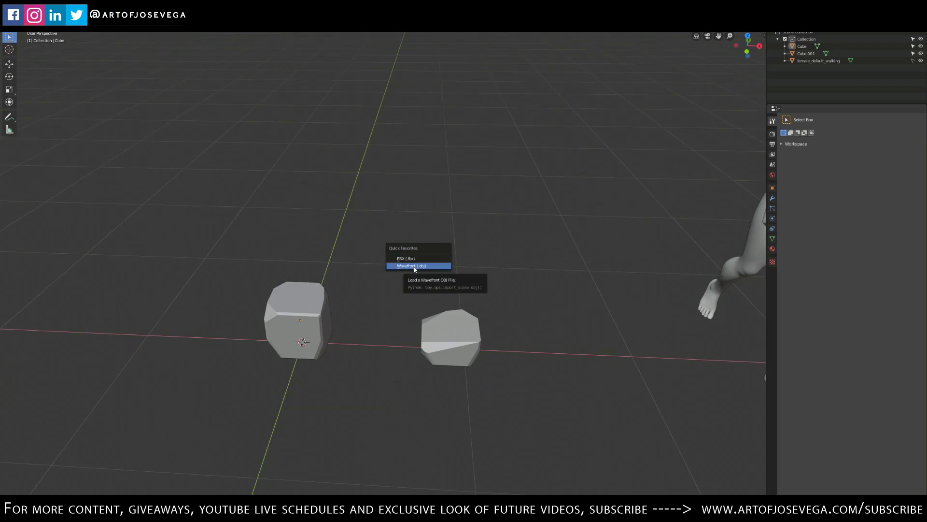
key("Escape")
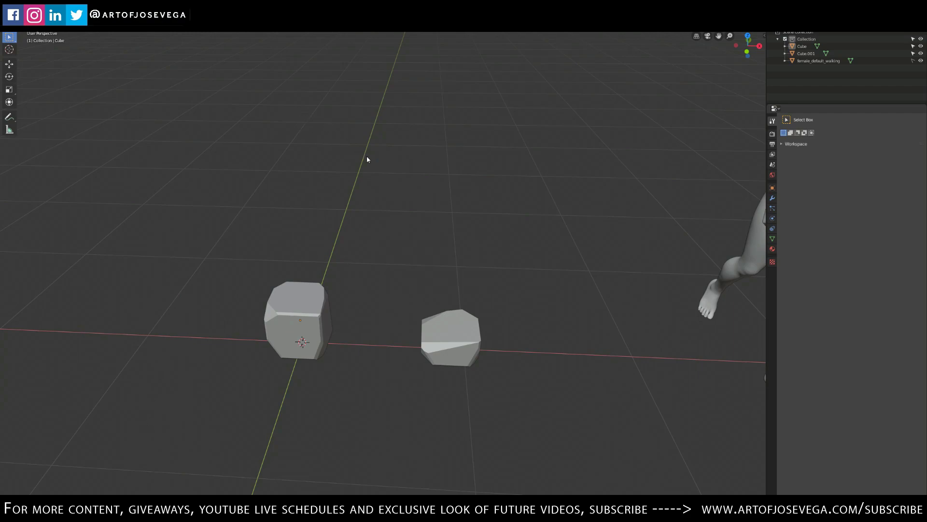
middle_click_drag(379, 182, 410, 166)
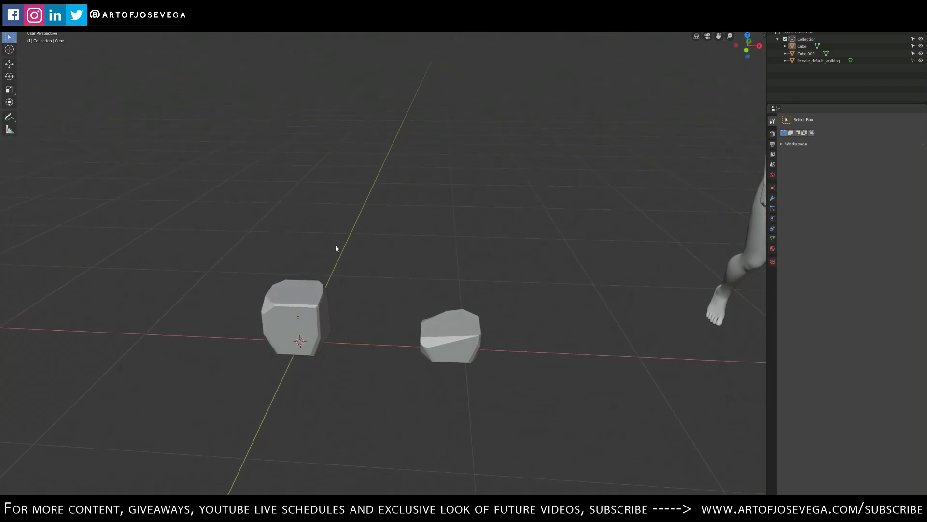
Step: Open the FBX import and the Wavefront OBJ import from Quick Favorites, cancelling each file browser
left_click(17, 13)
mouse_move(30, 112)
middle_click_drag(561, 253, 562, 248)
key("q")
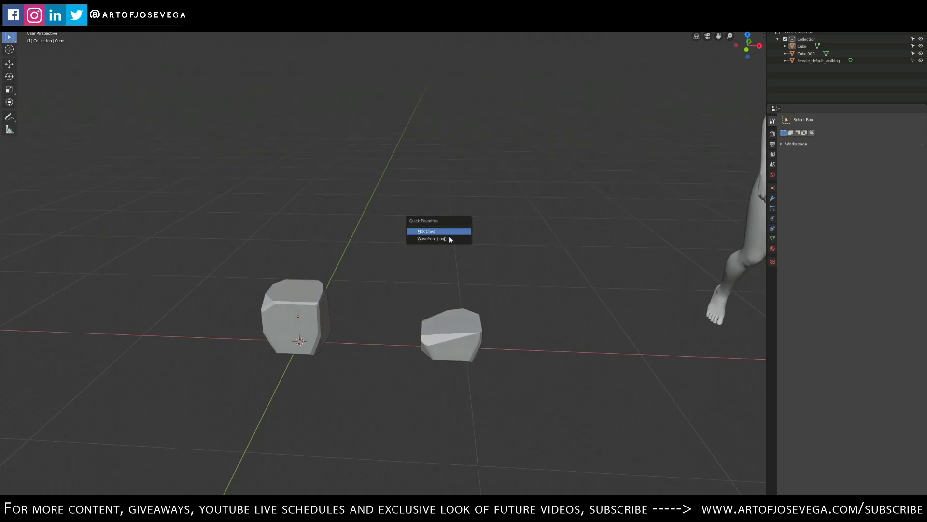
left_click(430, 232)
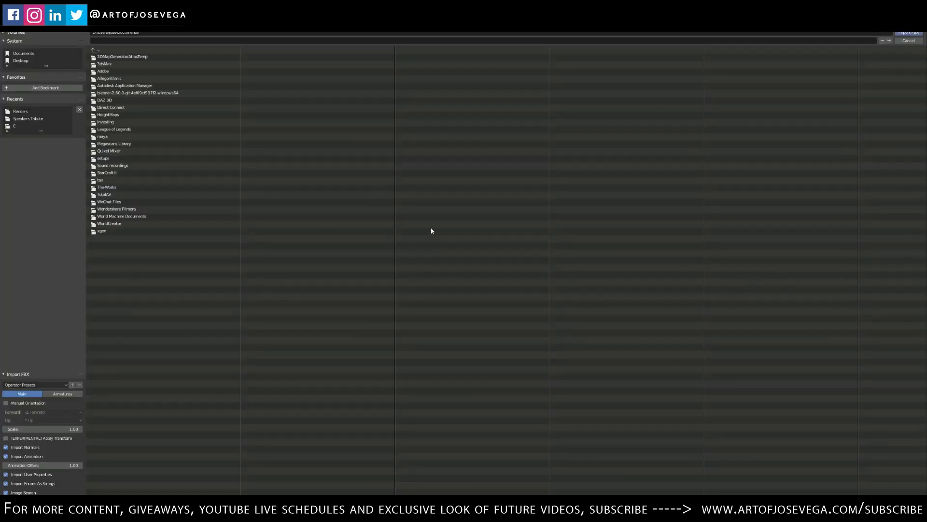
left_click(909, 40)
key("q")
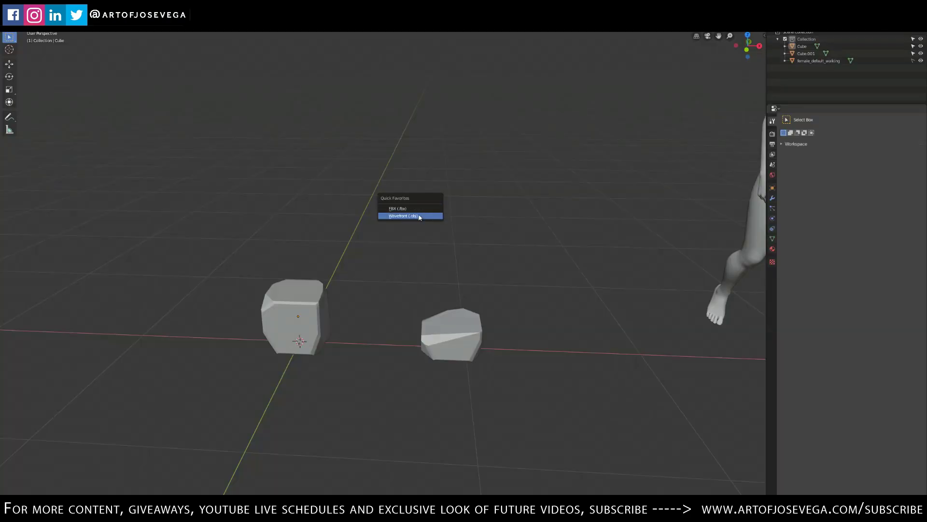
left_click(411, 213)
left_click(908, 40)
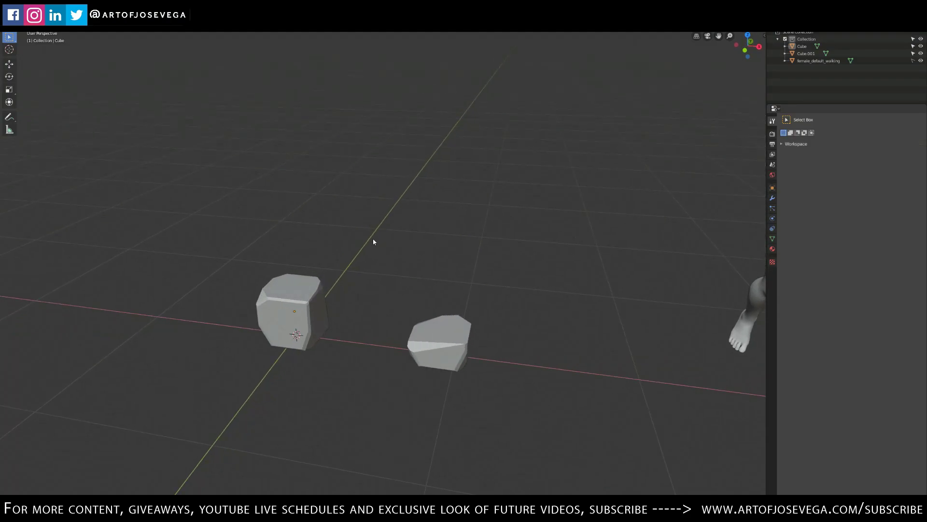
middle_click_drag(387, 244, 392, 266)
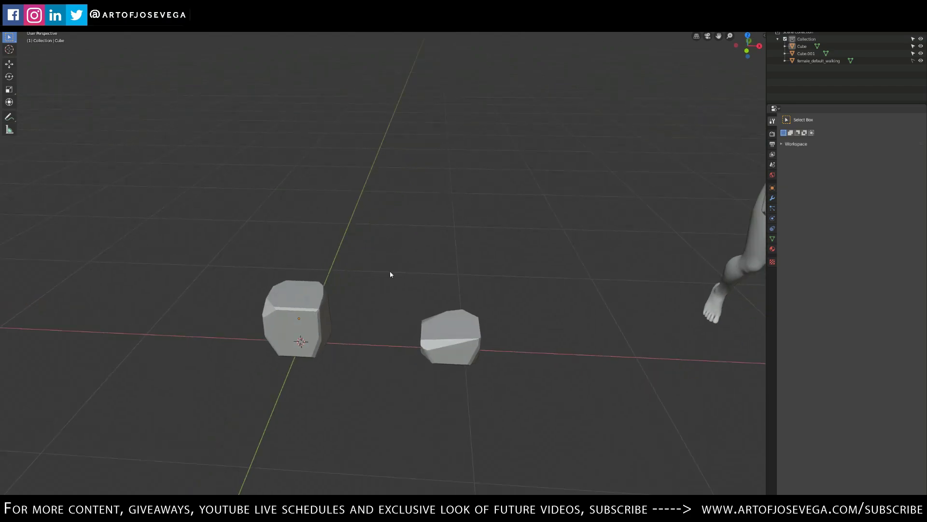
Step: Enter Edit Mode on the first block again and bring up its Quick Favorites for mesh editing
middle_click_drag(306, 341, 383, 293)
left_click(398, 273)
key("ctrl+Tab")
left_click(443, 271)
middle_click_drag(448, 272, 429, 286)
key("q")
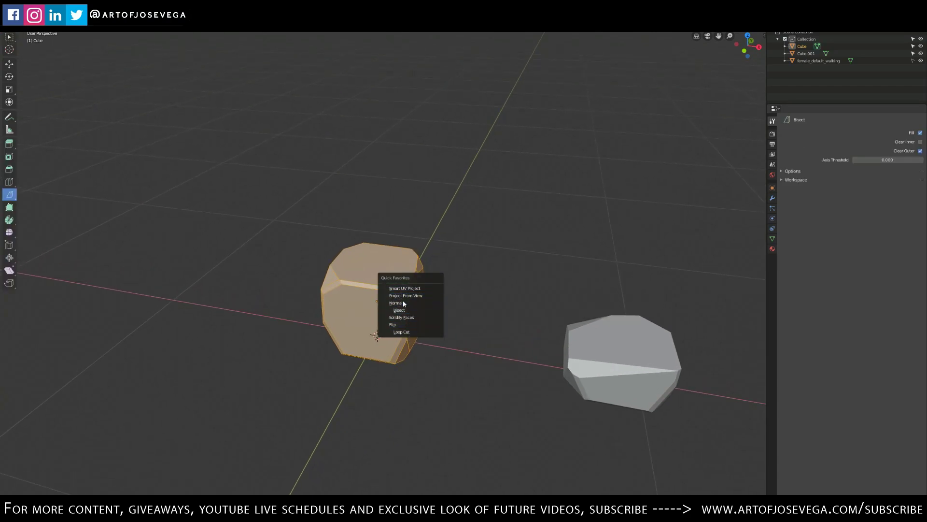
left_click(407, 327)
Step: Switch the first block back to Object Mode and clear the selection
key("ctrl+Tab")
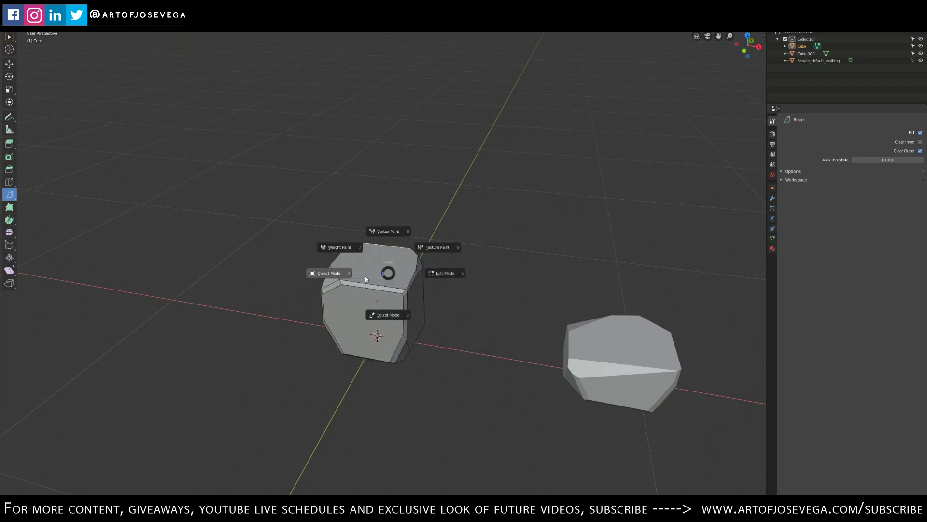
left_click(332, 281)
middle_click_drag(460, 281, 460, 316)
left_click(445, 267)
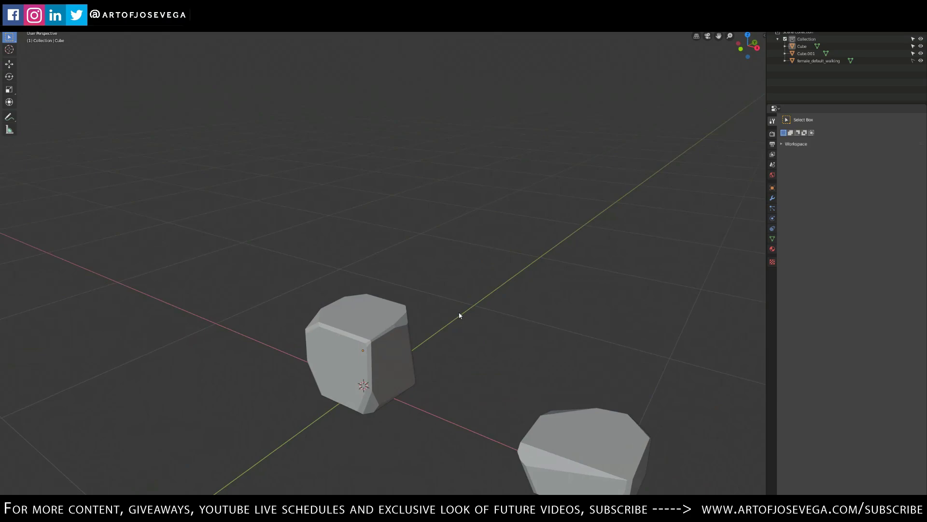
Step: Check the Object Mode Quick Favorites again and look through the object selection commands
middle_click_drag(414, 317, 470, 303)
key("q")
key("Escape")
key("q")
key("Escape")
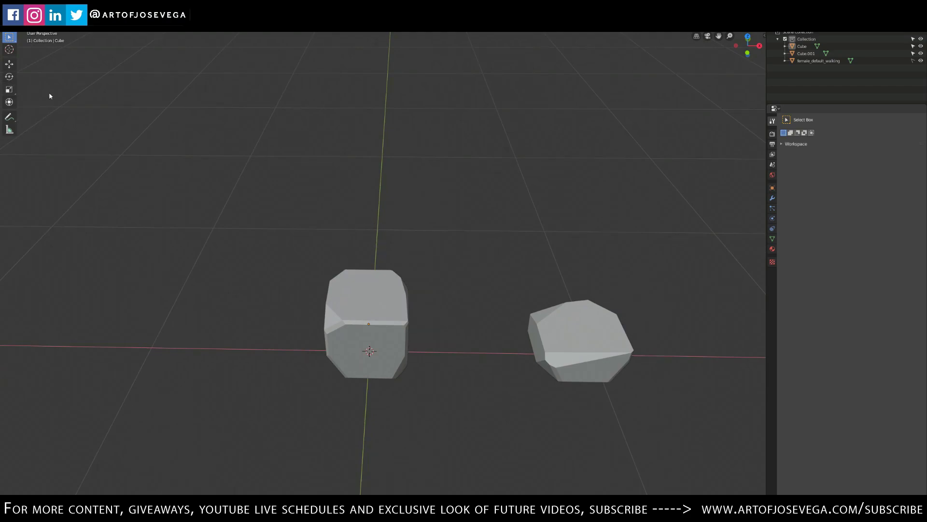
left_click(90, 31)
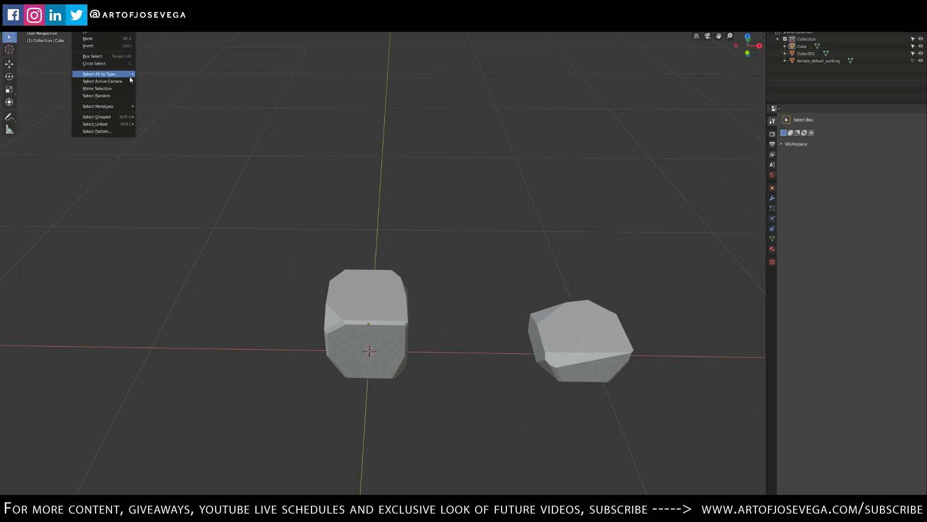
key("Escape")
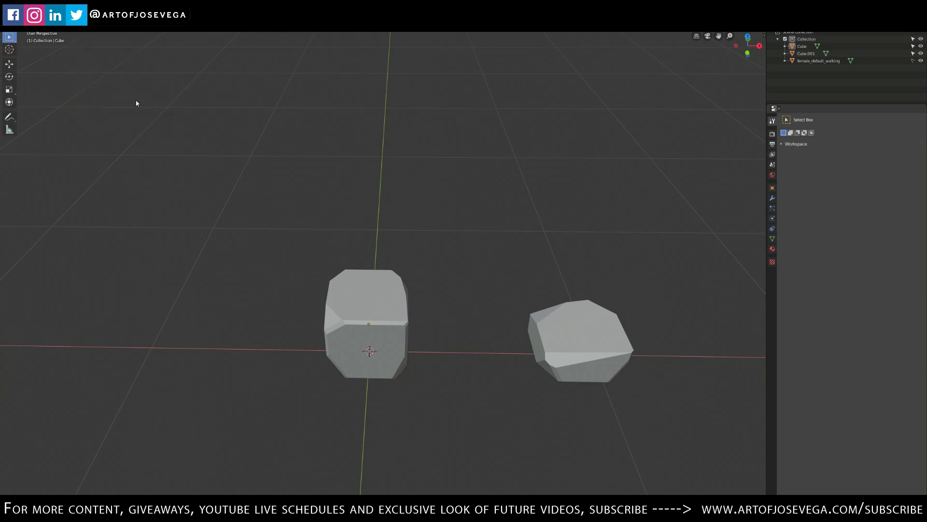
Step: Add the Select Random command to the Object Mode Quick Favorites and check the favorites list
left_click(90, 30)
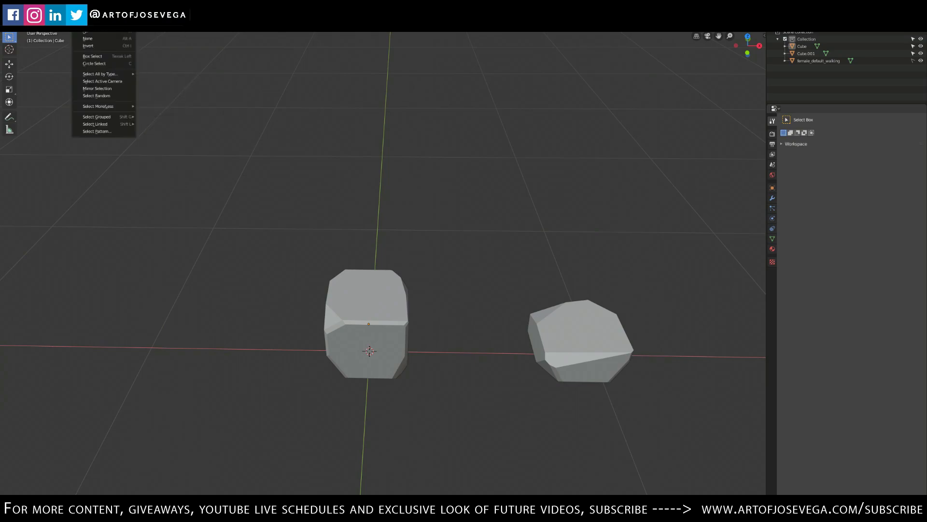
right_click(93, 98)
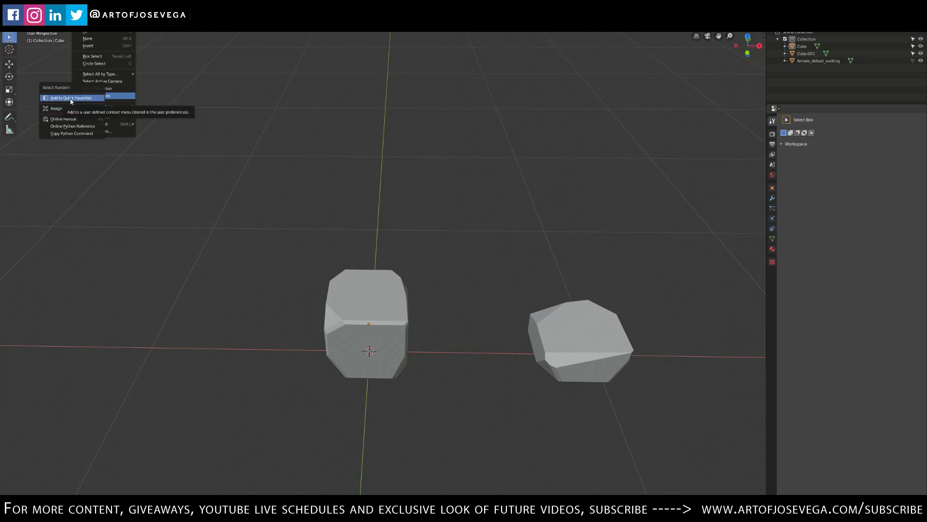
left_click(70, 98)
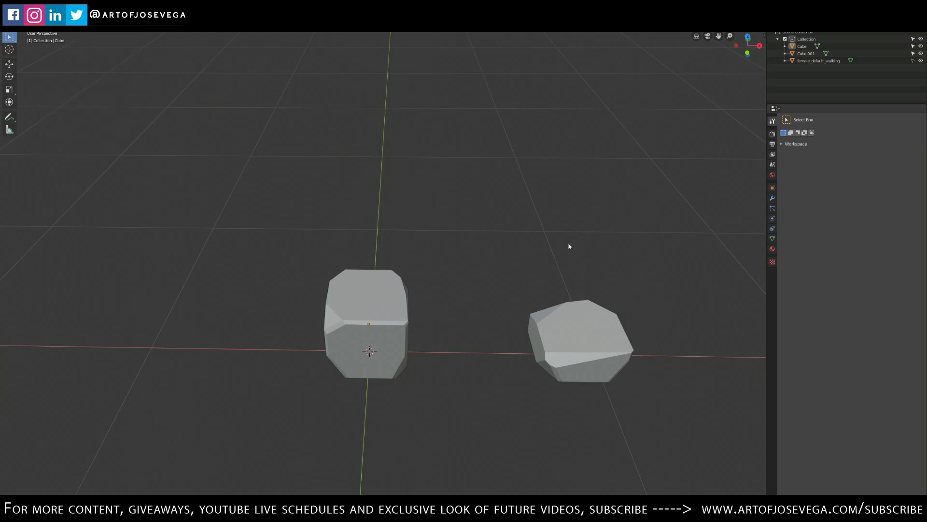
key("q")
scroll(604, 251, "down", 5)
middle_click_drag(537, 265, 499, 265, "shift")
key("w")
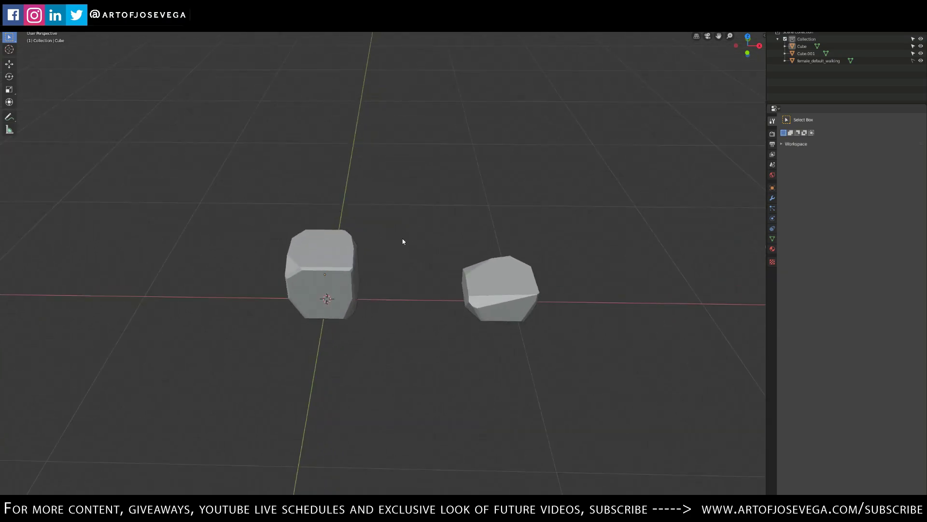
middle_click_drag(430, 237, 422, 237)
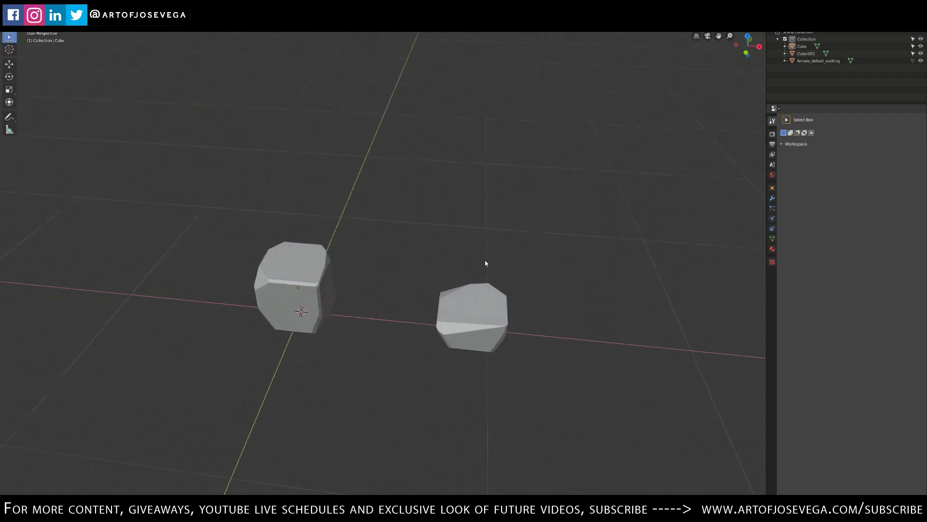
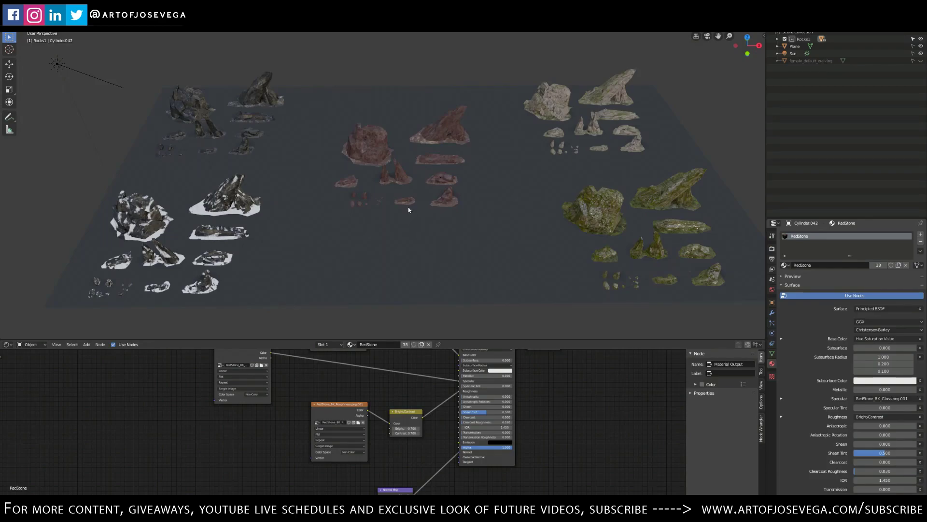
Step: Examine the red stone rocks of the finished rock kit, close up and as a group
middle_click_drag(522, 189, 458, 169)
scroll(462, 193, "up", 5)
scroll(544, 179, "up", 5)
middle_click_drag(545, 179, 494, 211)
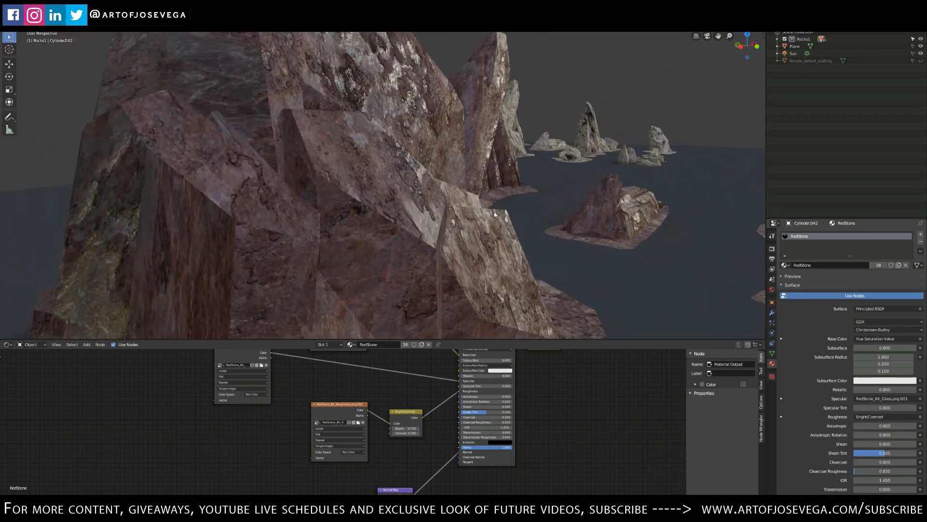
middle_click_drag(425, 195, 471, 186)
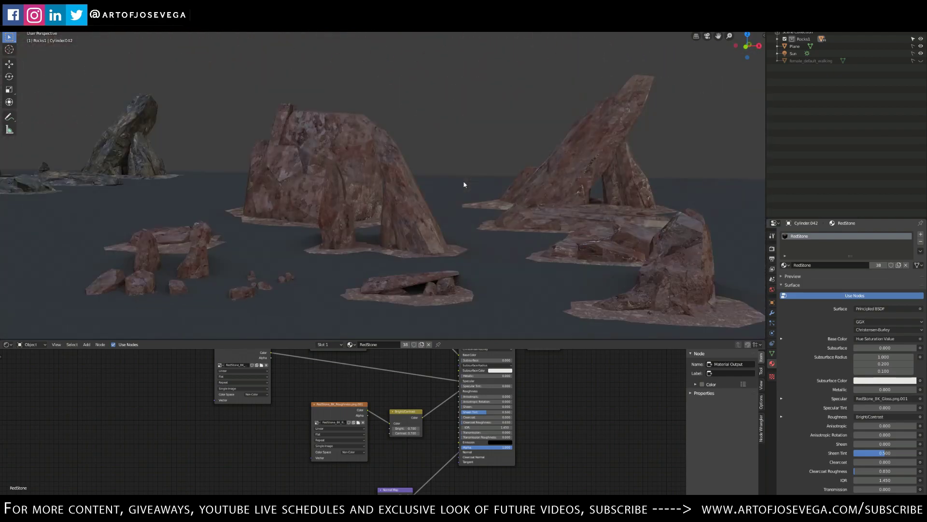
middle_click_drag(464, 184, 406, 160)
middle_click_drag(618, 176, 485, 177)
scroll(485, 178, "down", 6)
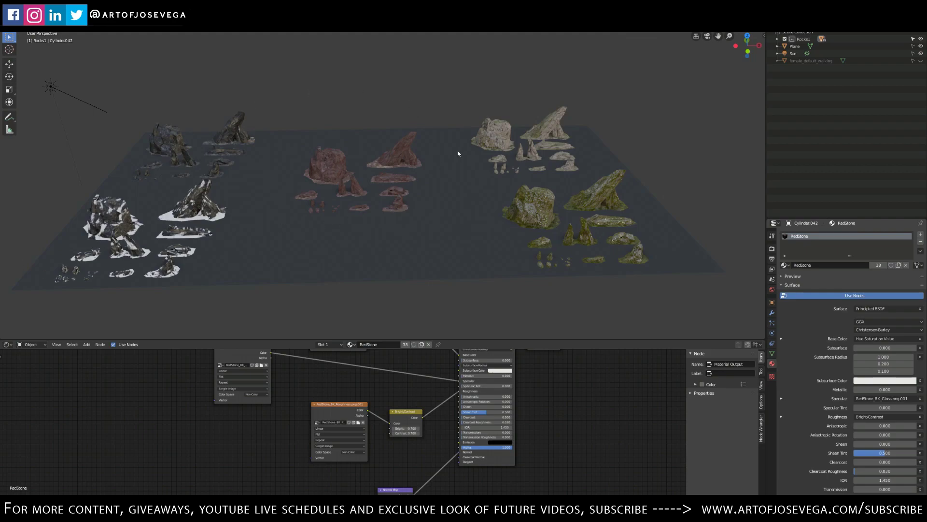
Step: Review all five colour variants of the rock kit, taking a closer look at the pale and mossy sets
middle_click_drag(454, 150, 350, 165)
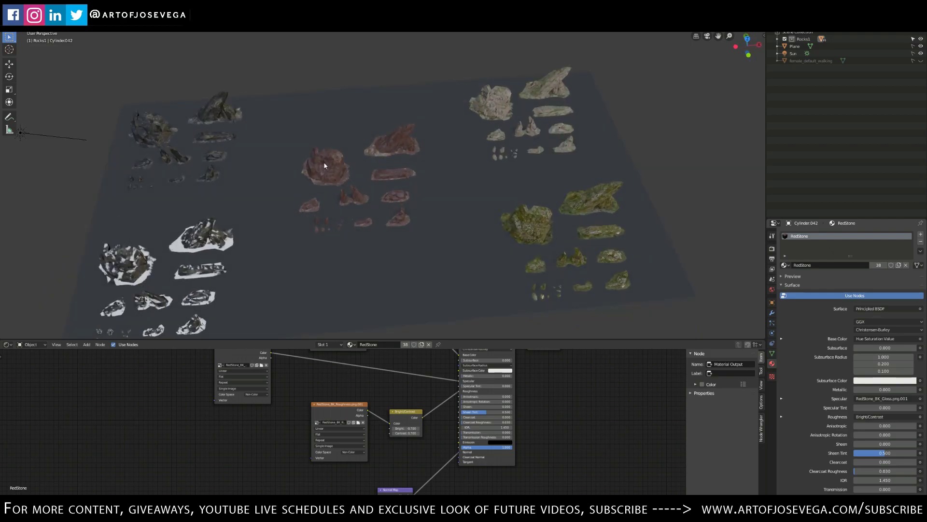
middle_click_drag(360, 169, 460, 154)
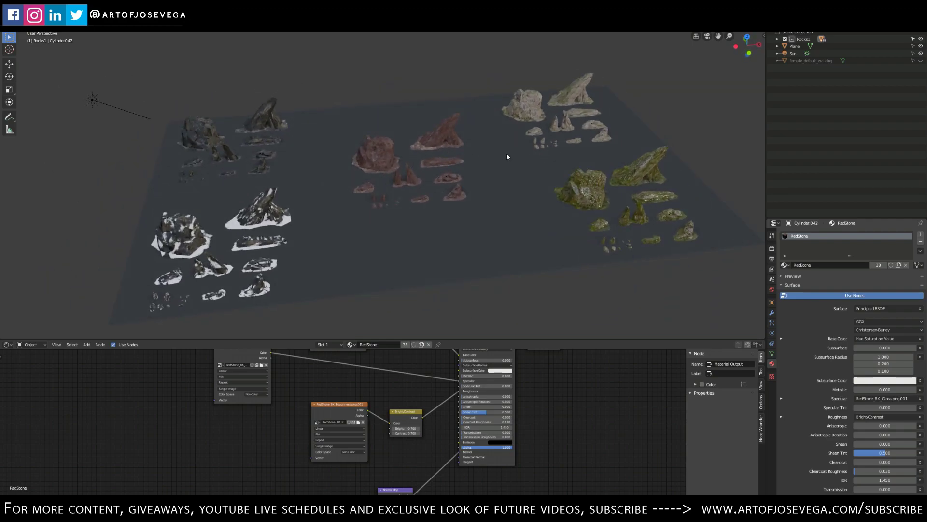
middle_click_drag(419, 173, 480, 209)
scroll(456, 182, "up", 6)
scroll(449, 201, "up", 5)
scroll(526, 245, "down", 4)
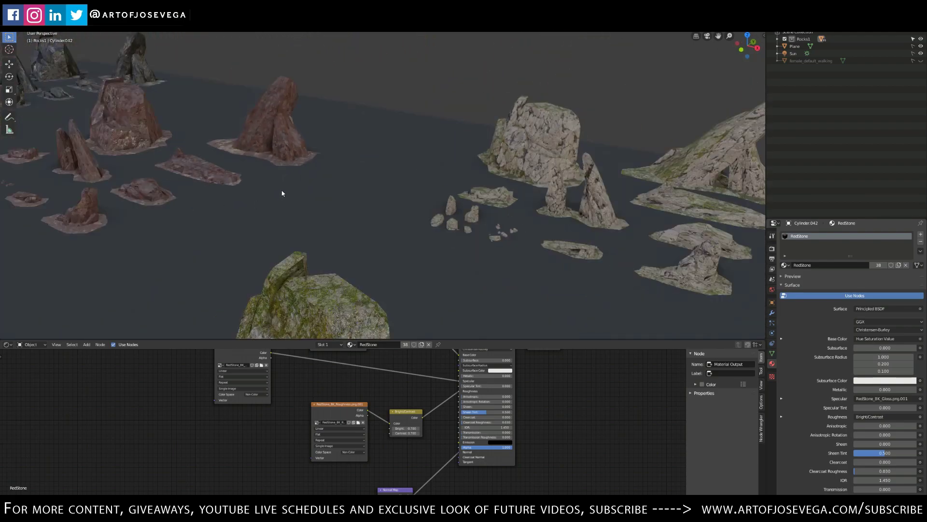
scroll(152, 113, "down", 4)
middle_click_drag(168, 163, 376, 189)
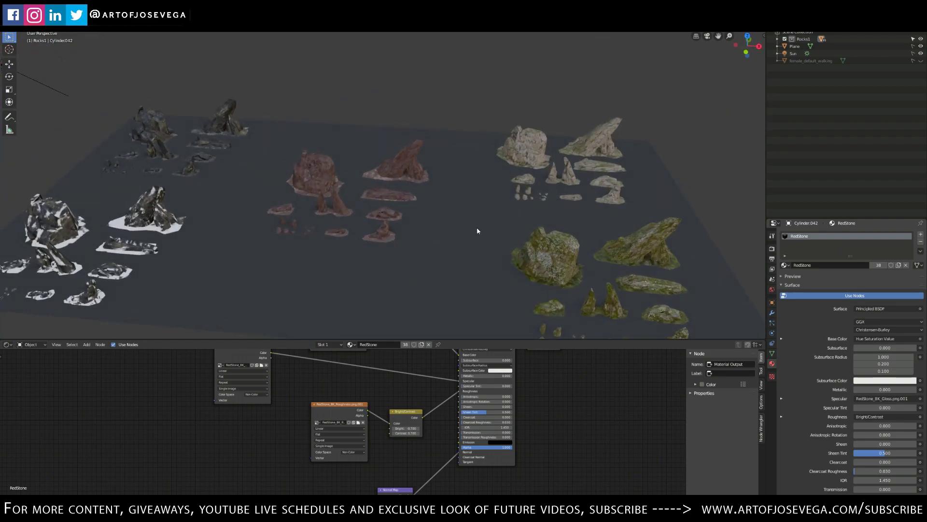
middle_click_drag(344, 189, 448, 195, "shift")
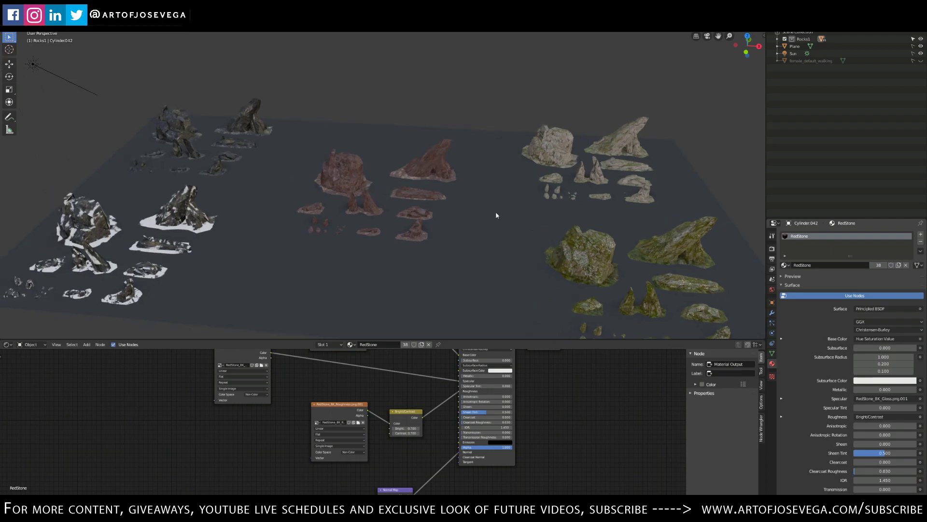
Step: Inspect the red rocks and the snow-covered rock set up close to compare their surfaces
scroll(507, 205, "up", 8)
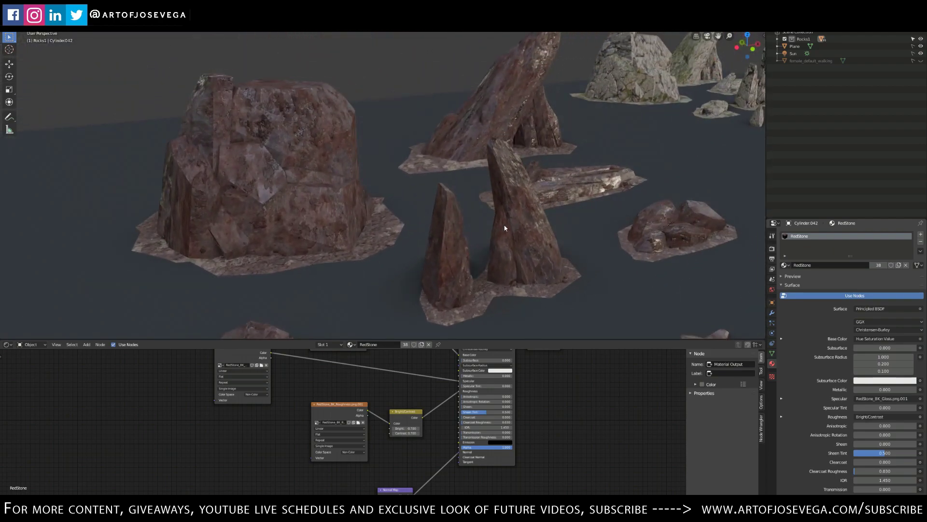
scroll(363, 210, "down", 10)
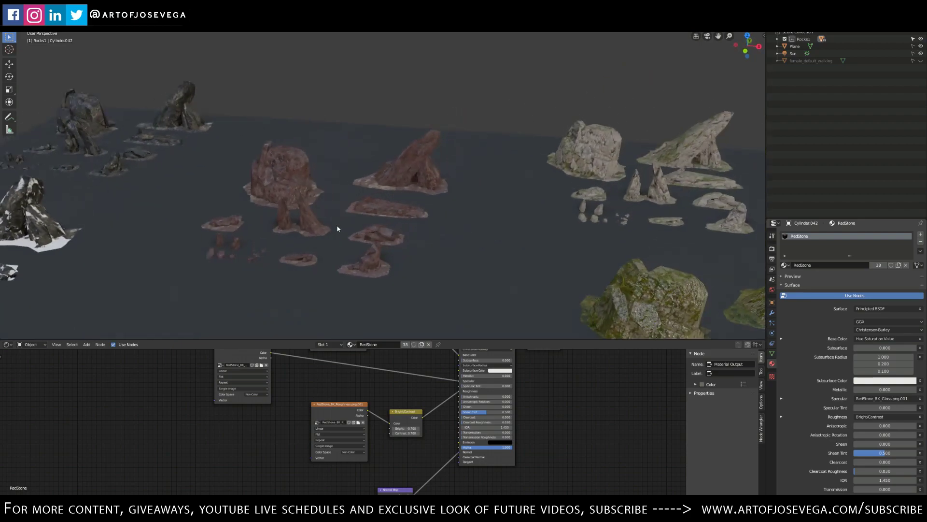
scroll(340, 211, "up", 12)
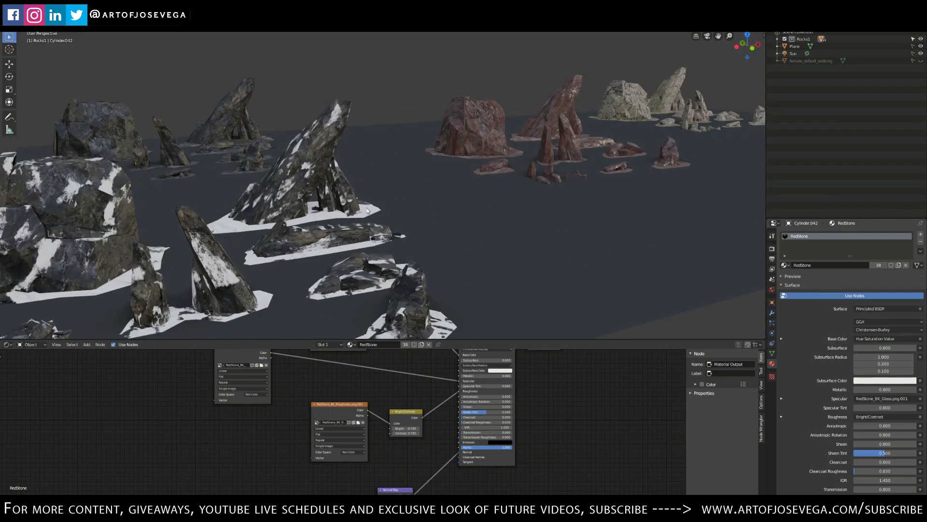
scroll(450, 179, "down", 10)
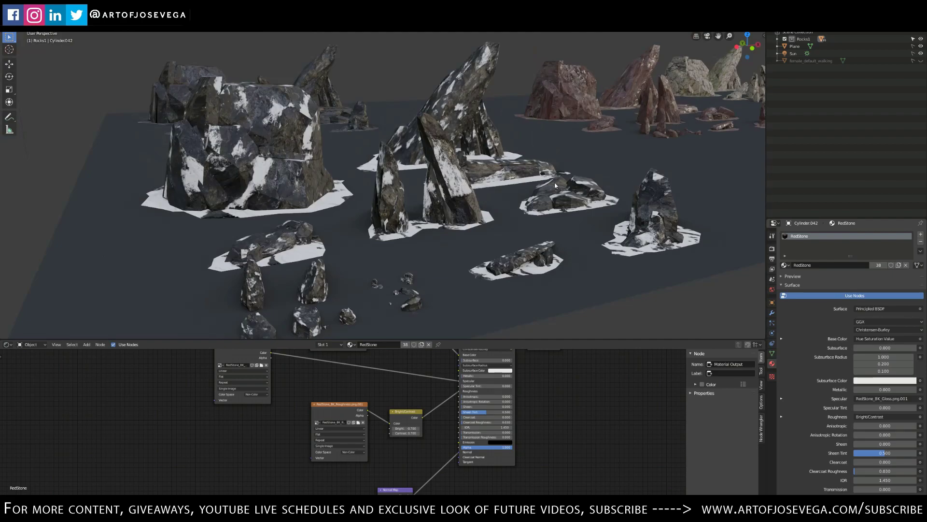
middle_click_drag(555, 181, 471, 180)
scroll(488, 184, "up", 5)
scroll(478, 182, "down", 3)
scroll(483, 184, "down", 8)
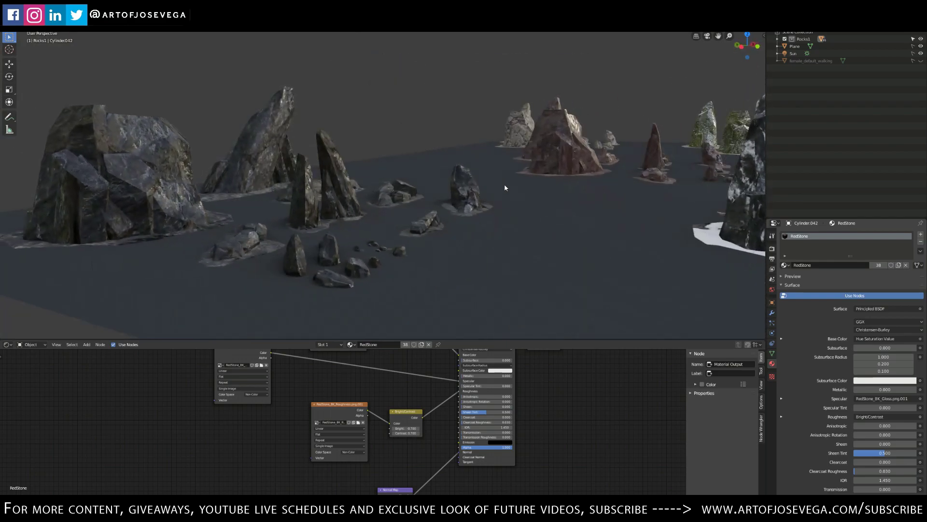
Step: Inspect the dark grey rock set among its small stones and return to an overview of the kit
scroll(502, 188, "up", 10)
middle_click_drag(464, 178, 393, 160, "shift")
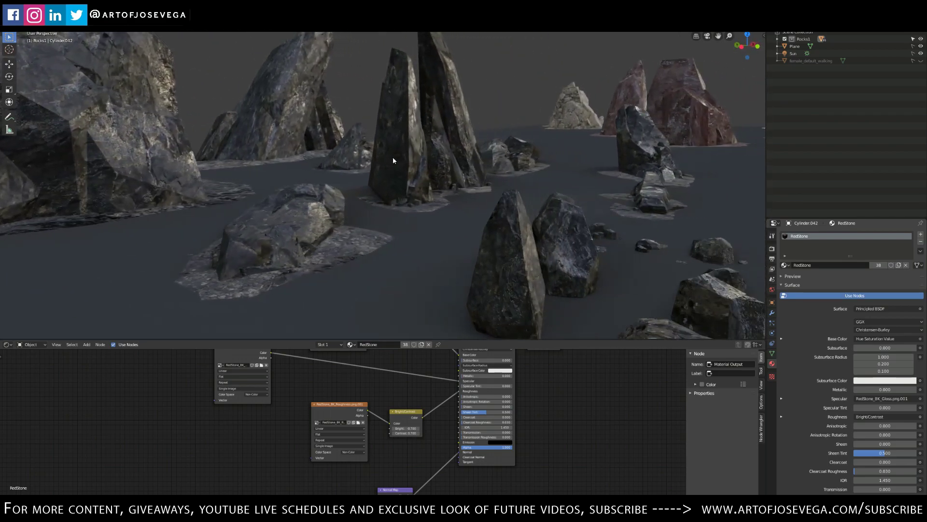
scroll(604, 176, "down", 6)
scroll(402, 182, "up", 6)
middle_click_drag(628, 173, 451, 193, "shift")
scroll(451, 193, "down", 2)
middle_click_drag(556, 197, 381, 114)
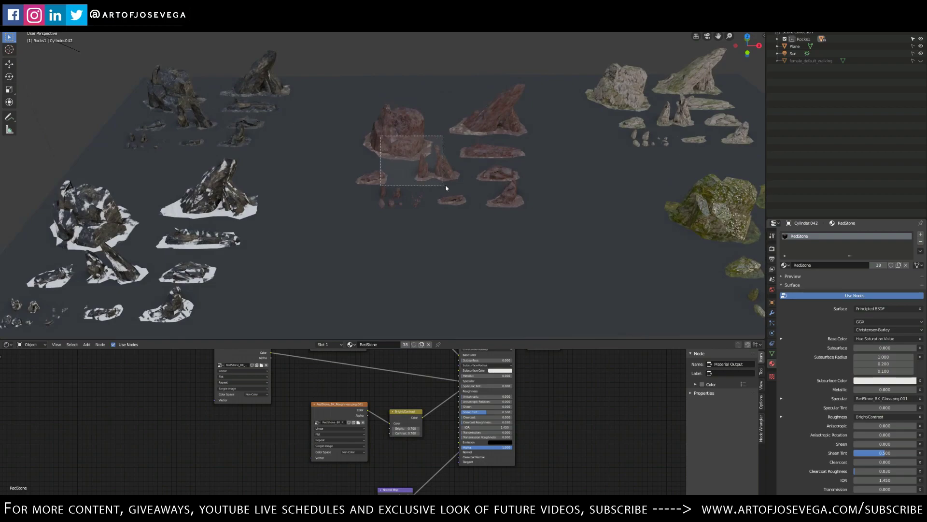
Step: Duplicate the red boulder, leaning rock and flat slab with their bases, placing the copies at the front edge of the ground plane
left_click_drag(446, 185, 485, 173)
middle_click_drag(476, 165, 427, 137)
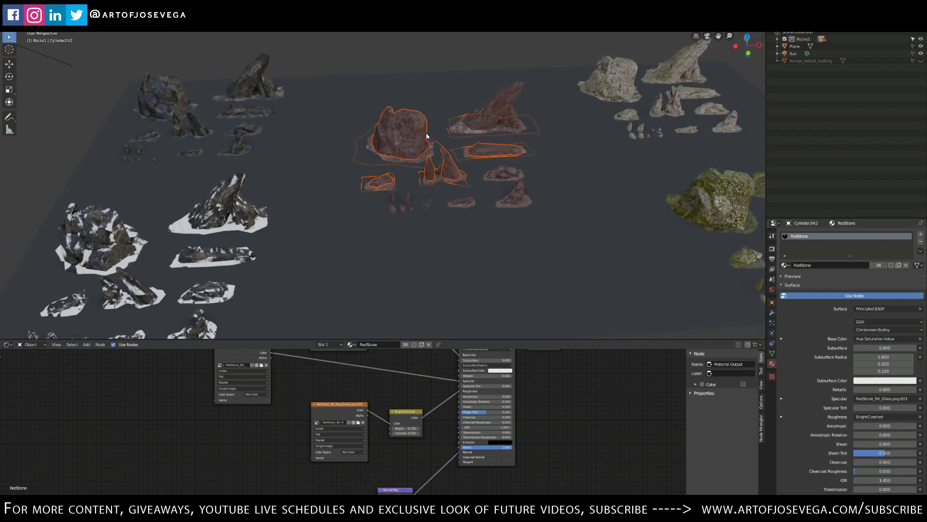
left_click_drag(396, 112, 507, 152)
scroll(486, 175, "down", 5)
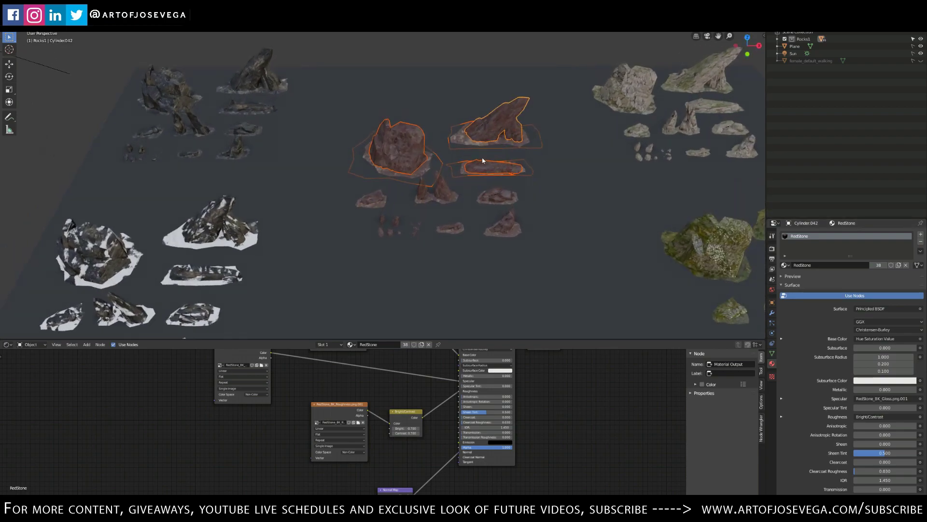
key("shift+d")
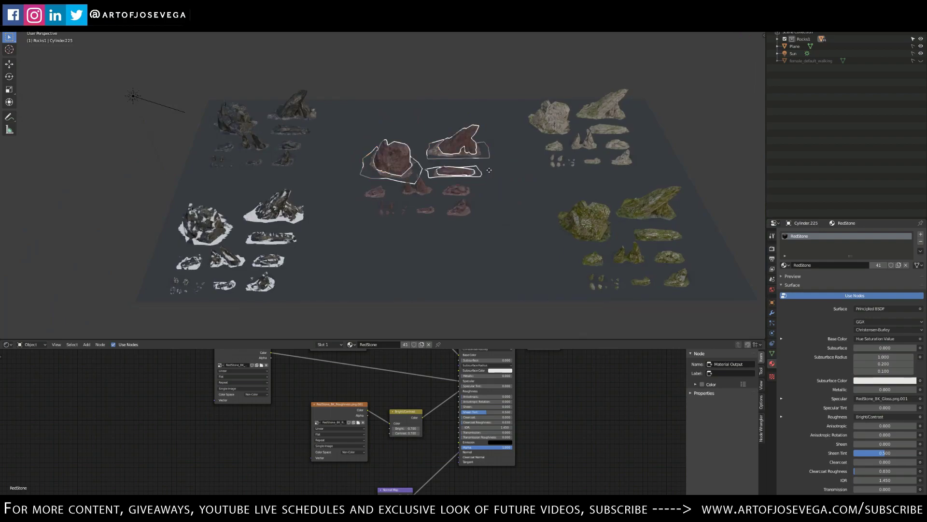
left_click(483, 321)
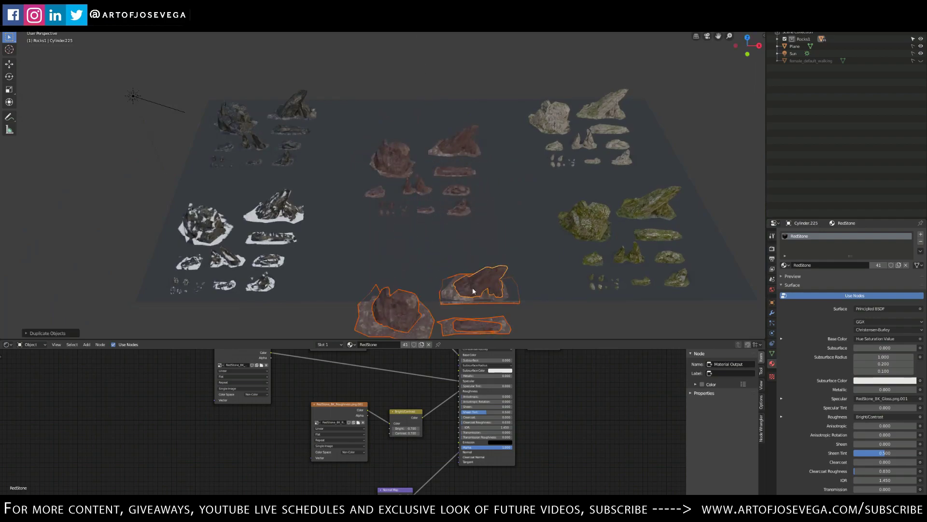
Step: Isolate the three duplicated red rocks, then select the large boulder and frame it
middle_click_drag(484, 322, 467, 159, "shift")
scroll(468, 212, "up", 6)
left_click(328, 172)
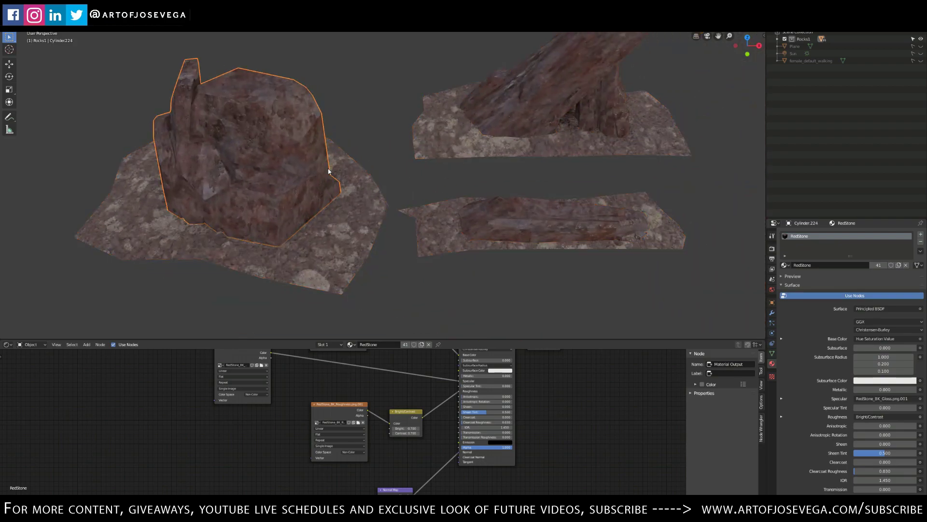
key("KP_Decimal")
middle_click_drag(328, 171, 477, 181)
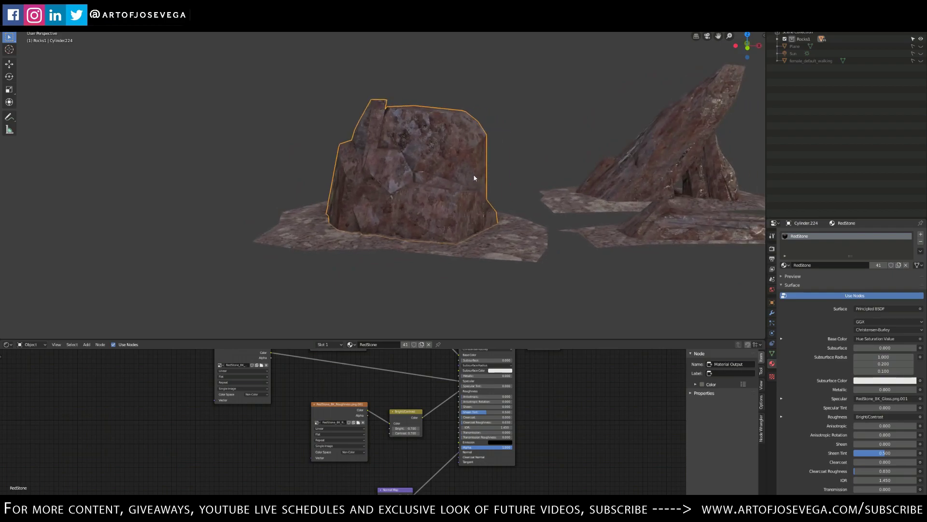
scroll(477, 176, "up", 2)
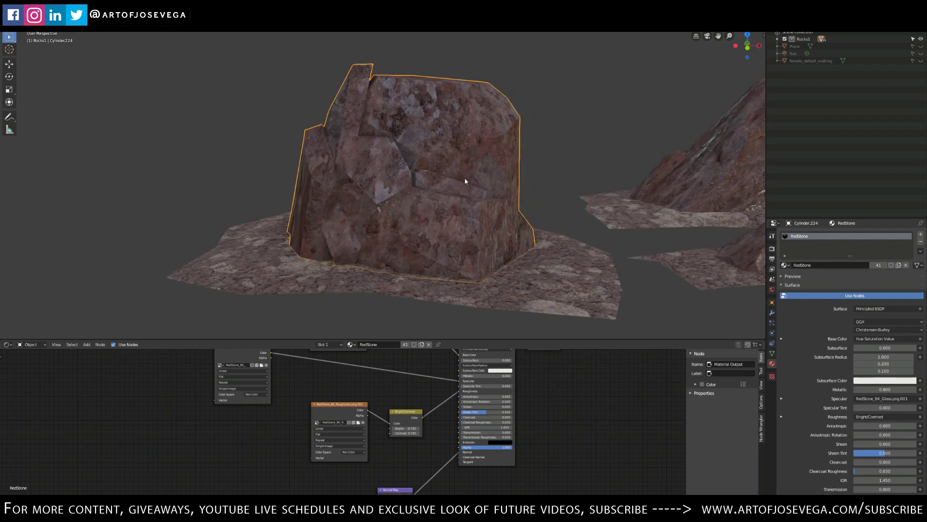
Step: Enter Edit Mode on the boulder, select one large side face and look through its UV mapping options
key("ctrl+Tab")
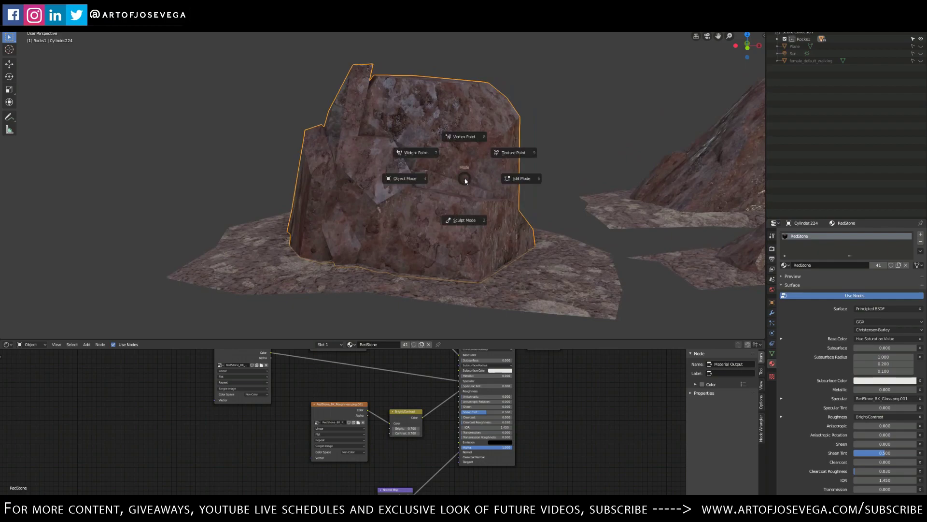
left_click(504, 175)
middle_click_drag(494, 169, 395, 211)
scroll(396, 210, "up", 4)
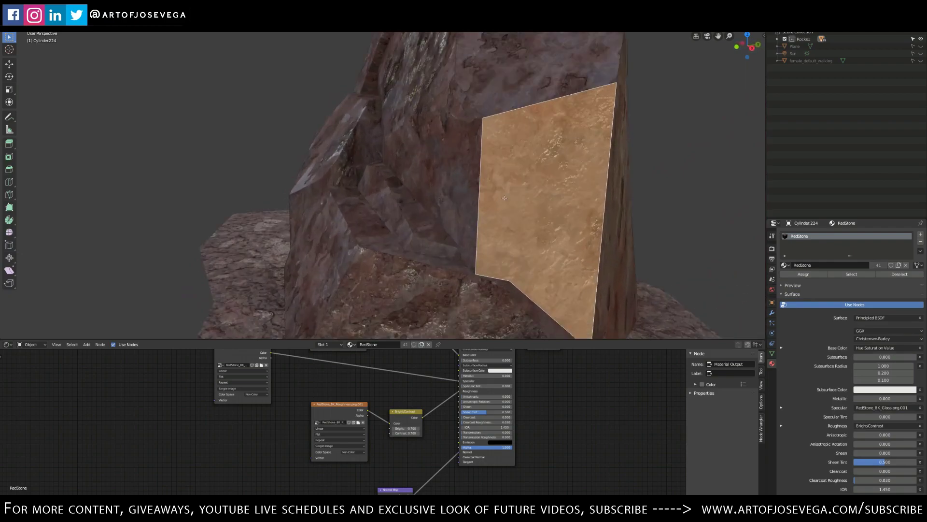
middle_click_drag(507, 207, 492, 197)
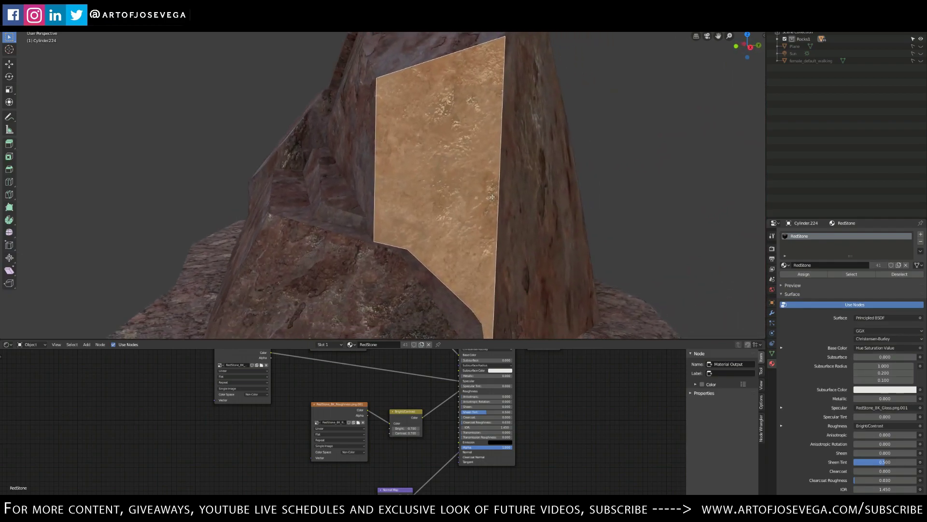
key("u")
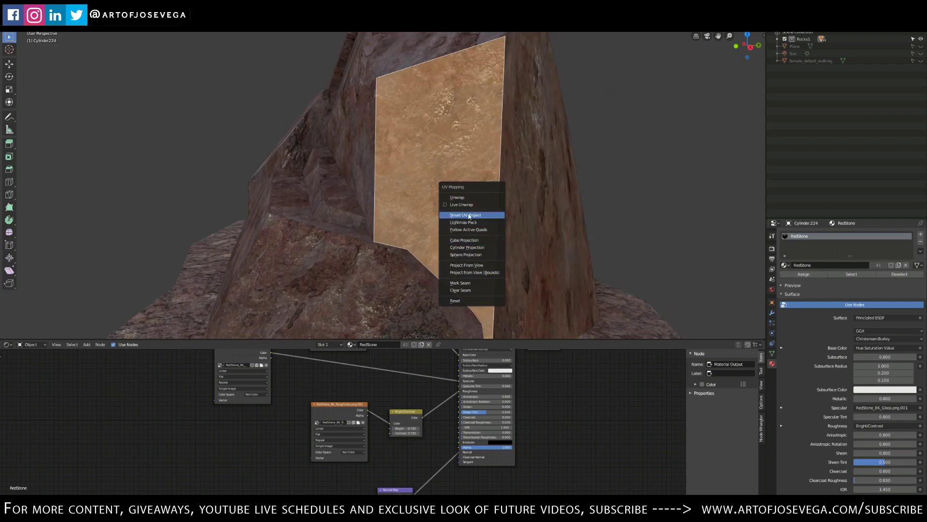
left_click(467, 265)
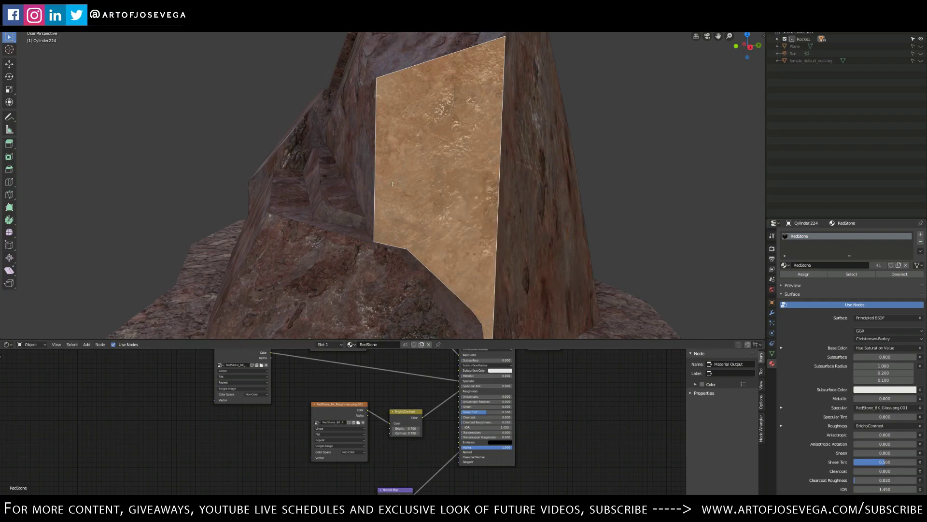
Step: Return the red boulder to Object Mode and stretch it freely along the Y axis to more than double its length
scroll(392, 184, "down", 7)
middle_click_drag(392, 183, 462, 215)
key("Tab")
middle_click_drag(376, 199, 439, 213)
scroll(424, 215, "down", 3)
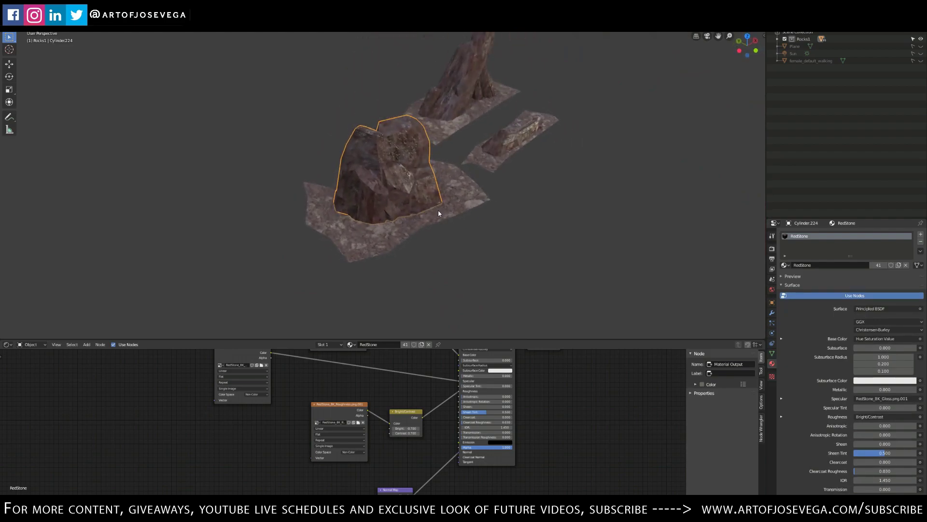
key("s")
key("y")
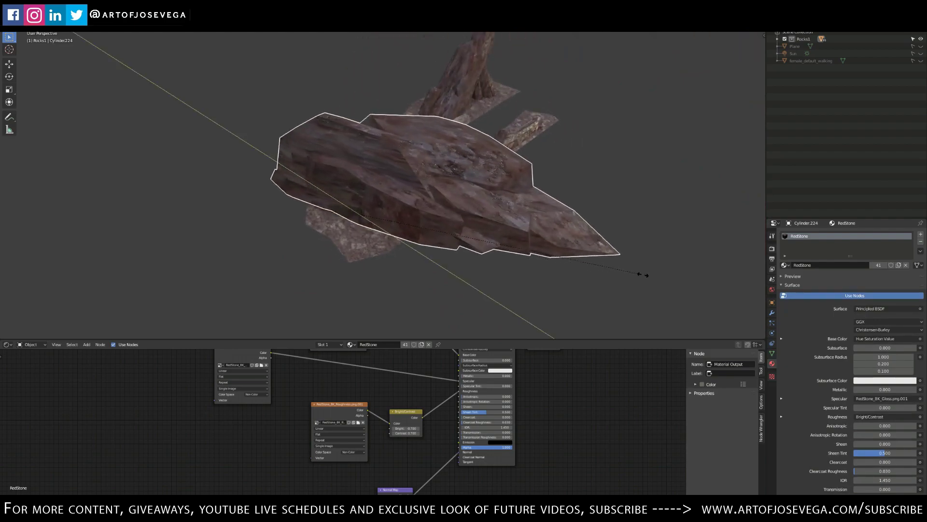
left_click(643, 274)
Step: Stretch the boulder along the X axis as well to make it much wider
middle_click_drag(648, 273, 553, 191)
key("s")
key("x")
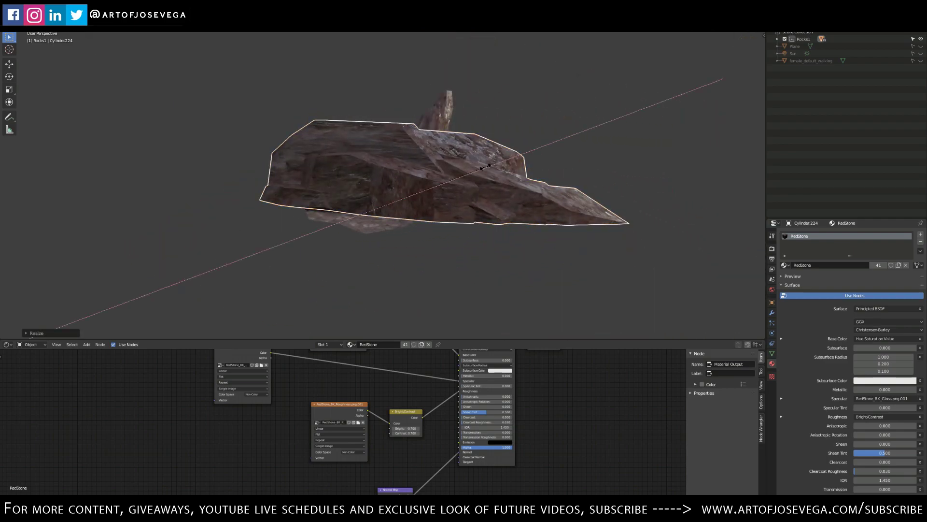
left_click(588, 100)
Step: Enter Edit Mode, select the flat face on top of the boulder and raise it with proportional editing
middle_click_drag(588, 99, 457, 153)
key("ctrl+Tab")
left_click(471, 149)
left_click(446, 164)
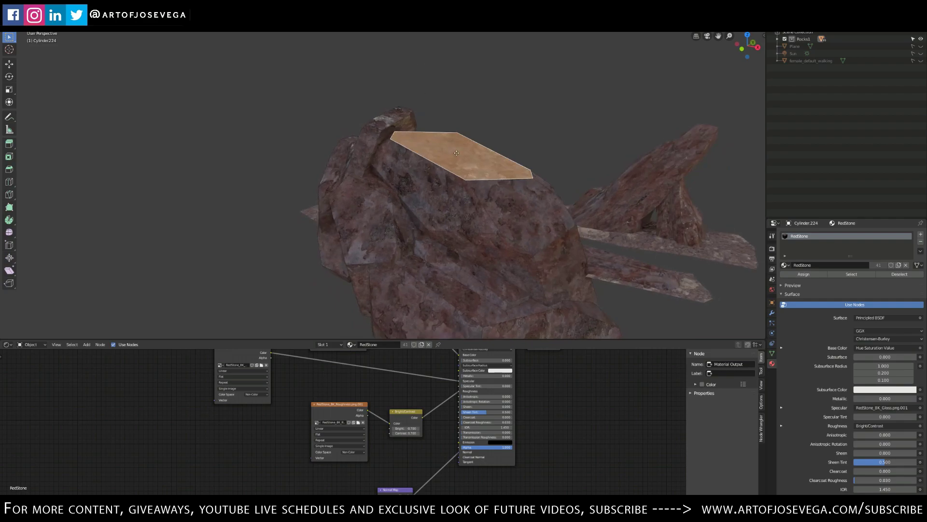
scroll(457, 152, "down", 8)
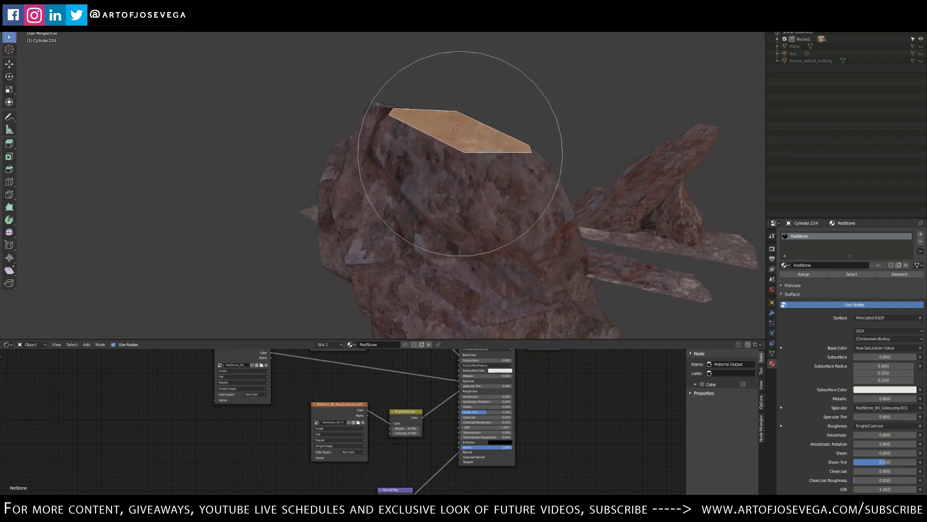
left_click(458, 124)
Step: Lower the small face on the raised peak beside the boulder's flat top, using proportional editing
middle_click_drag(457, 125, 386, 119)
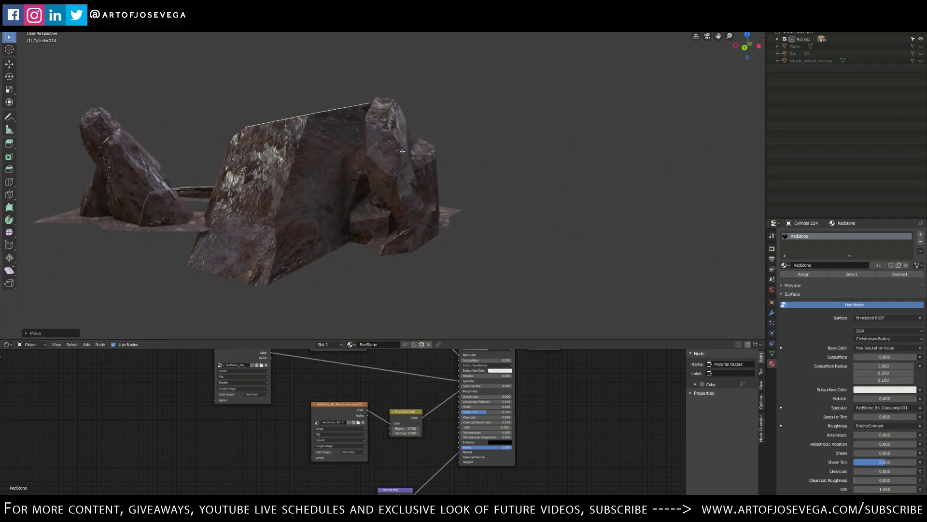
key("g")
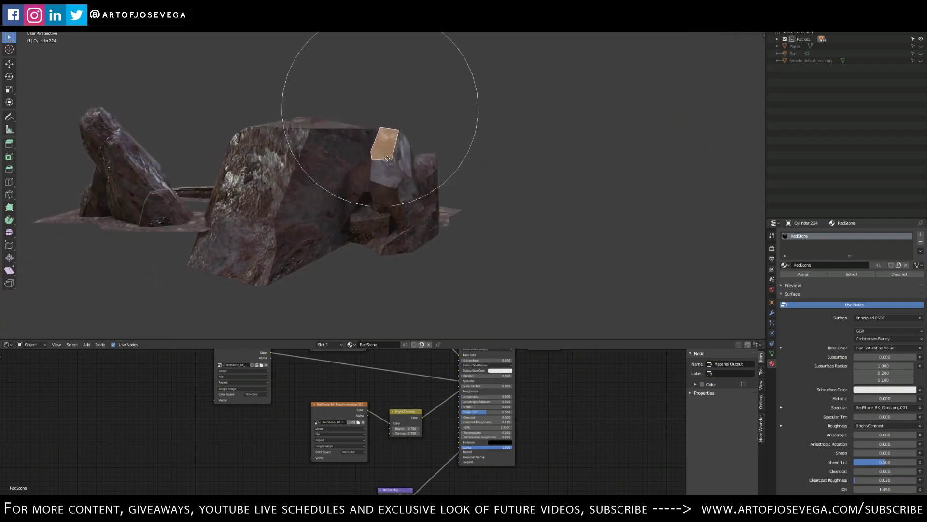
left_click(385, 157)
Step: Pull the lower edge at the boulder's blunt end outward with proportional editing to form a pointed tip
middle_click_drag(354, 144, 347, 231)
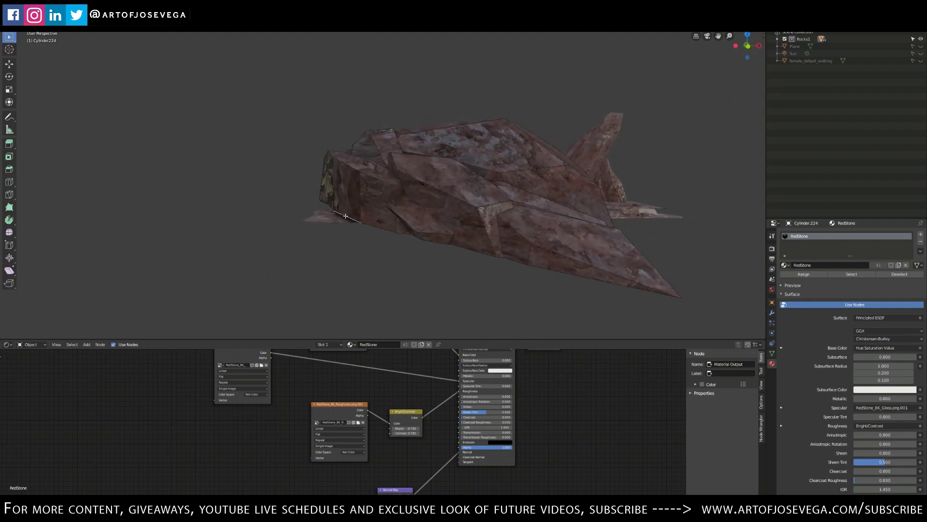
key("g")
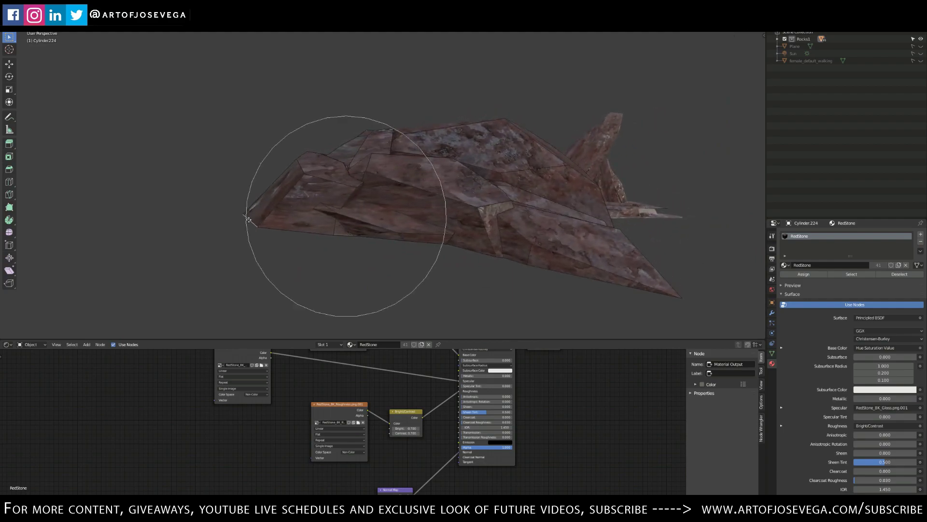
left_click(250, 219)
Step: Switch back to Object Mode and move the reshaped boulder along the X axis, clear of its ground base
middle_click_drag(441, 184, 414, 197)
key("ctrl+Tab")
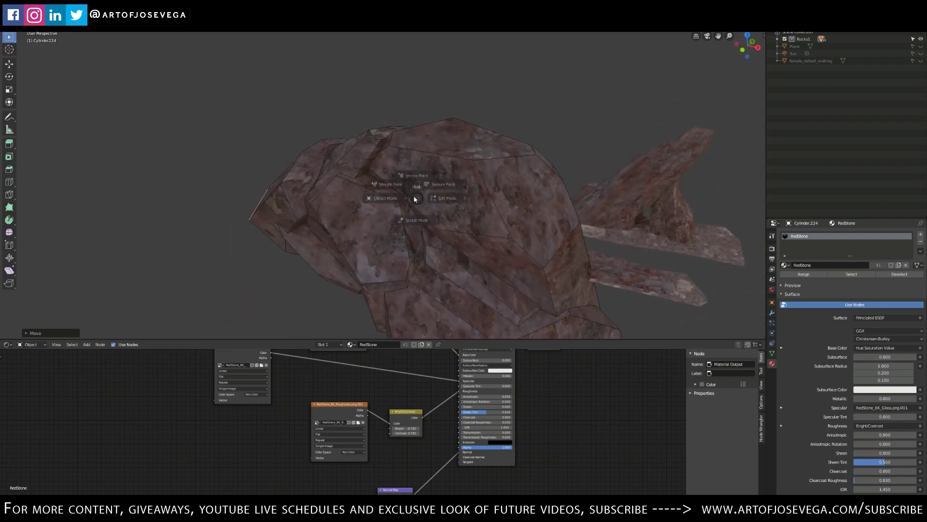
left_click(352, 199)
left_click(495, 115)
middle_click_drag(494, 116, 544, 175)
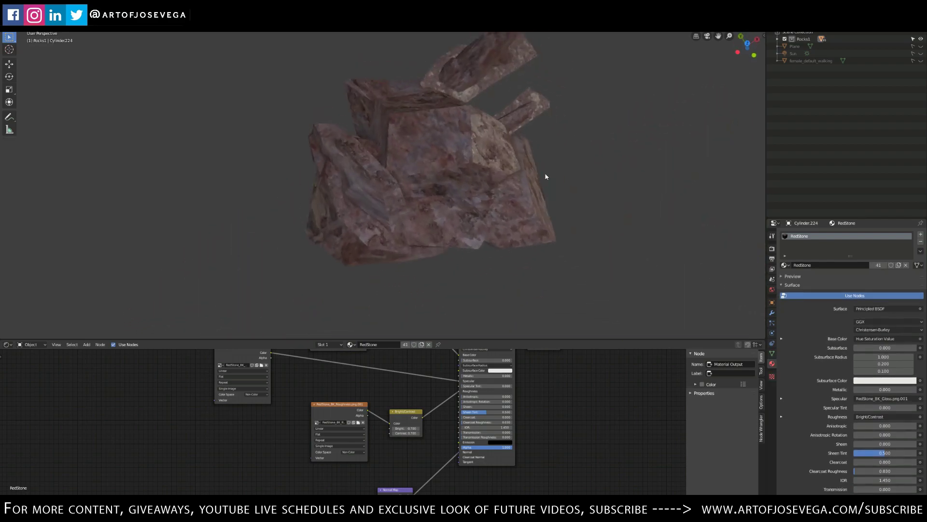
middle_click_drag(362, 190, 475, 160)
left_click(445, 190)
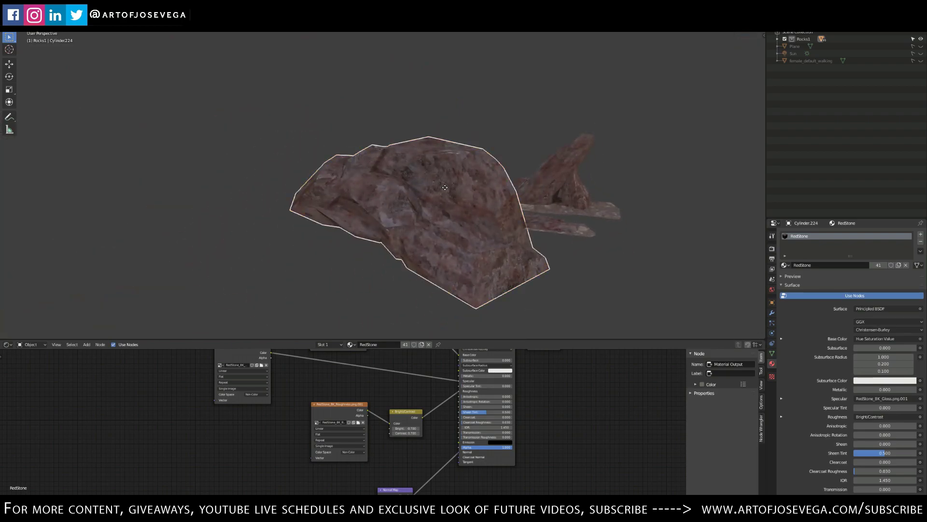
key("g")
key("x")
left_click(299, 188)
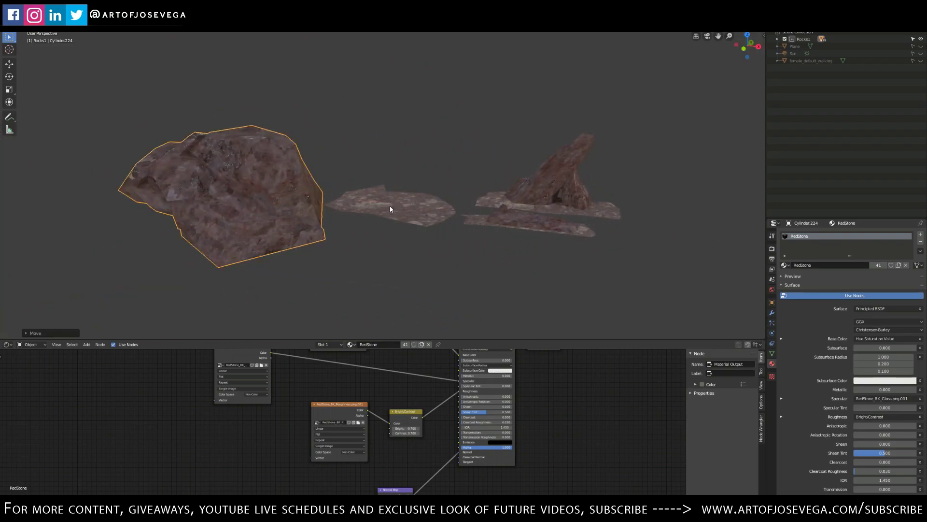
Step: Hide everything except the reshaped boulder and frame it in the viewport
left_click(376, 153)
middle_click_drag(376, 153, 434, 168, "shift")
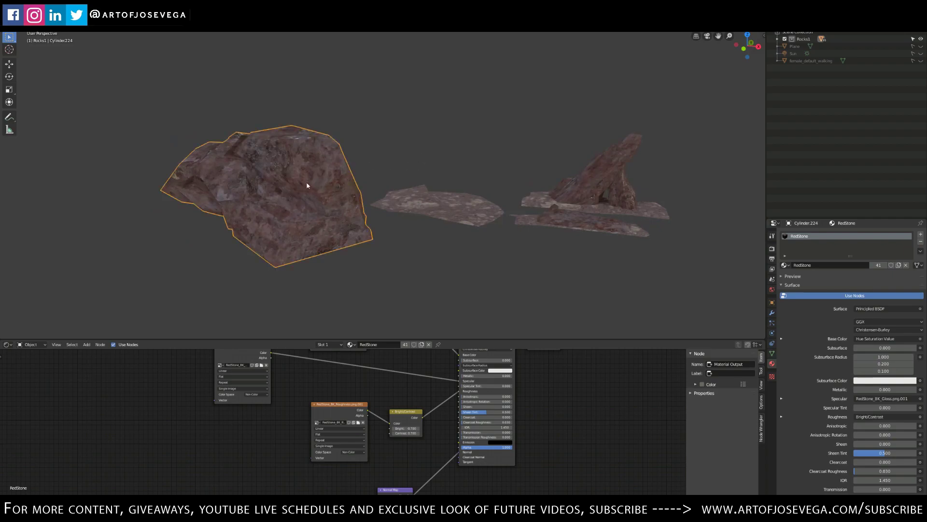
key("shift+h")
scroll(309, 181, "up", 3)
middle_click_drag(310, 181, 571, 211)
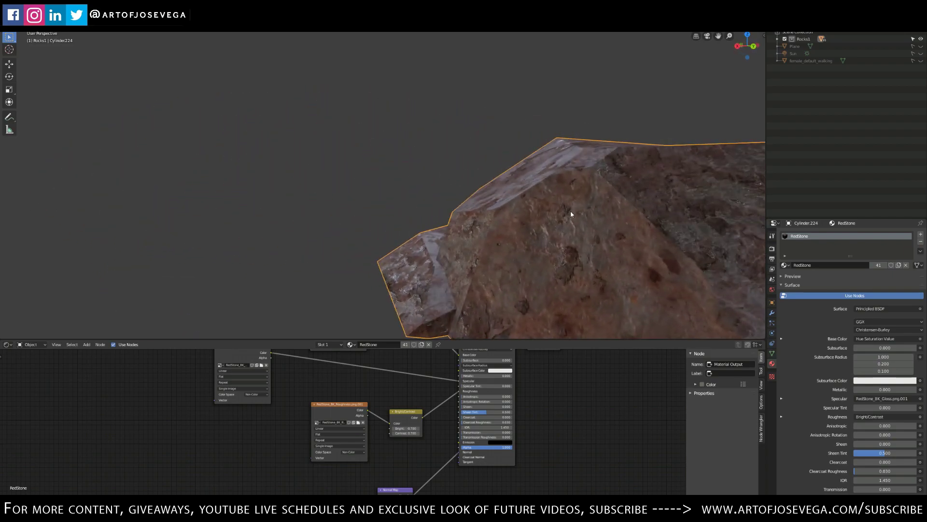
key("KP_Decimal")
Step: Examine the boulder's texture from all sides and close up, checking for stretching on the large faces and around the recess
middle_click_drag(463, 165, 488, 201)
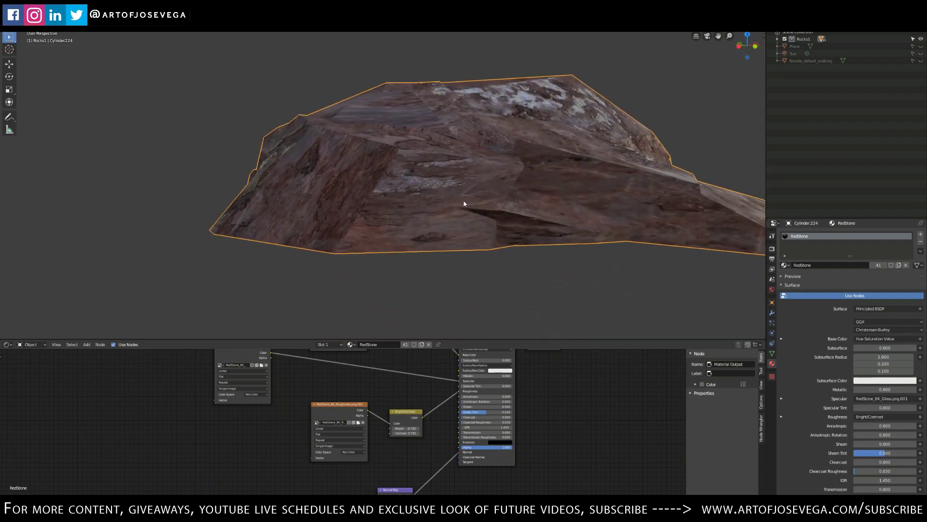
middle_click_drag(571, 184, 399, 218)
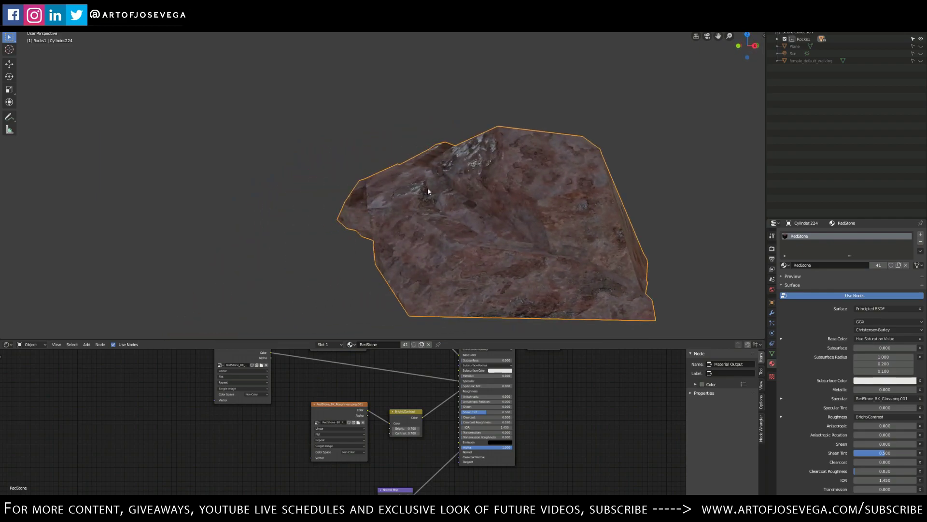
middle_click_drag(427, 188, 396, 144)
scroll(425, 183, "up", 4)
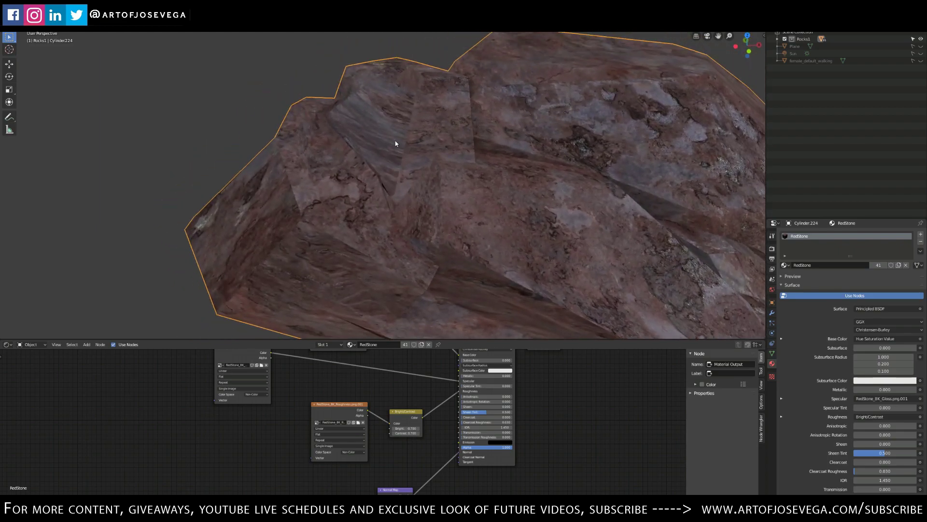
scroll(395, 144, "down", 5)
middle_click_drag(507, 208, 417, 229)
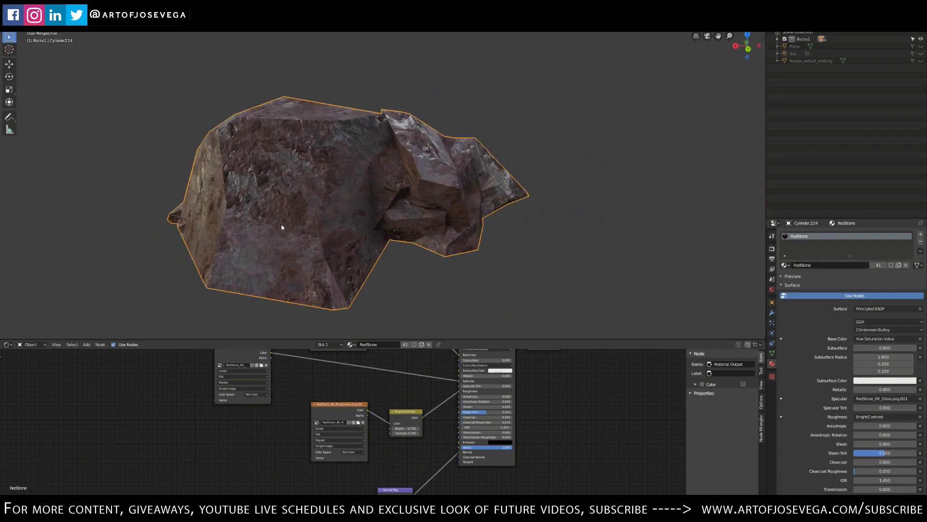
middle_click_drag(282, 224, 429, 192, "shift")
scroll(442, 196, "up", 4)
middle_click_drag(494, 183, 409, 192, "shift")
scroll(408, 192, "down", 1)
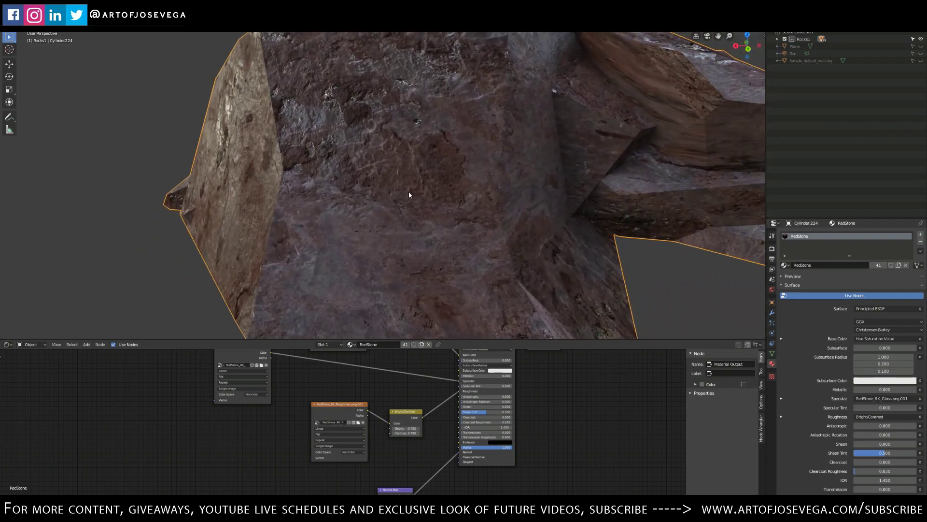
scroll(408, 194, "down", 8)
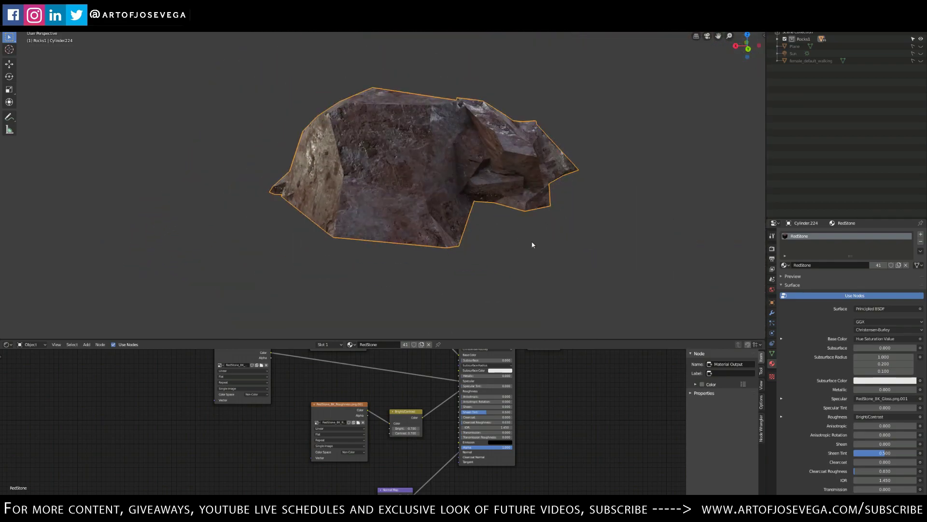
scroll(536, 227, "up", 5)
middle_click_drag(468, 216, 575, 133)
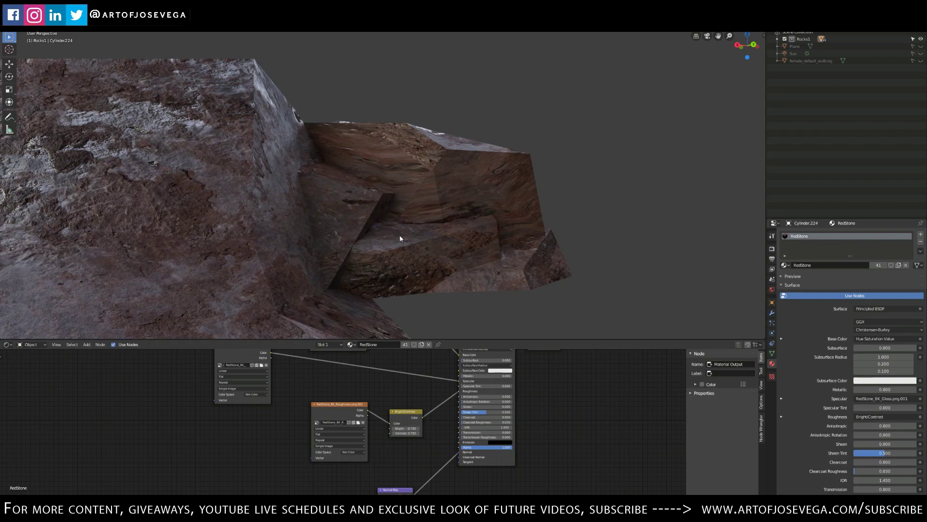
middle_click_drag(401, 237, 436, 199, "shift")
scroll(451, 193, "down", 4)
scroll(433, 187, "up", 4)
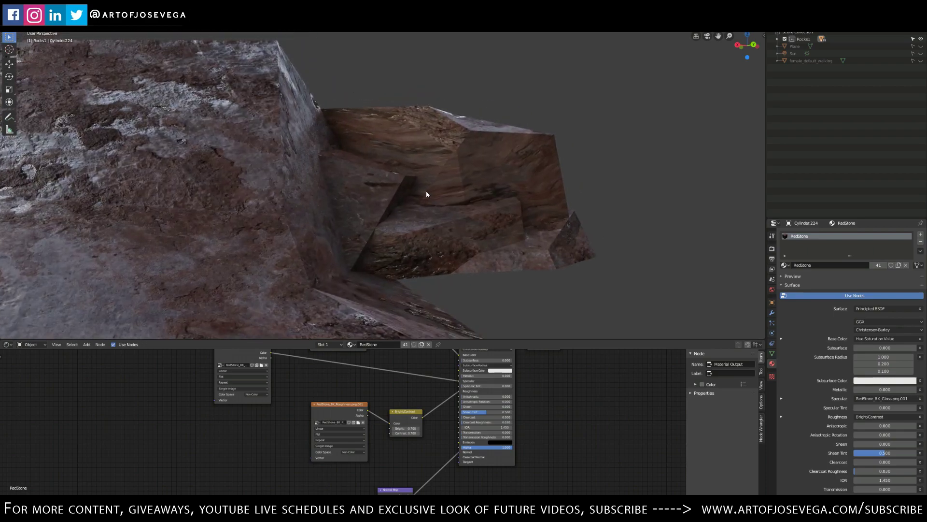
Step: Enter Edit Mode on the boulder and select the large notched face at the end of the recess
key("ctrl+Tab")
left_click(479, 191)
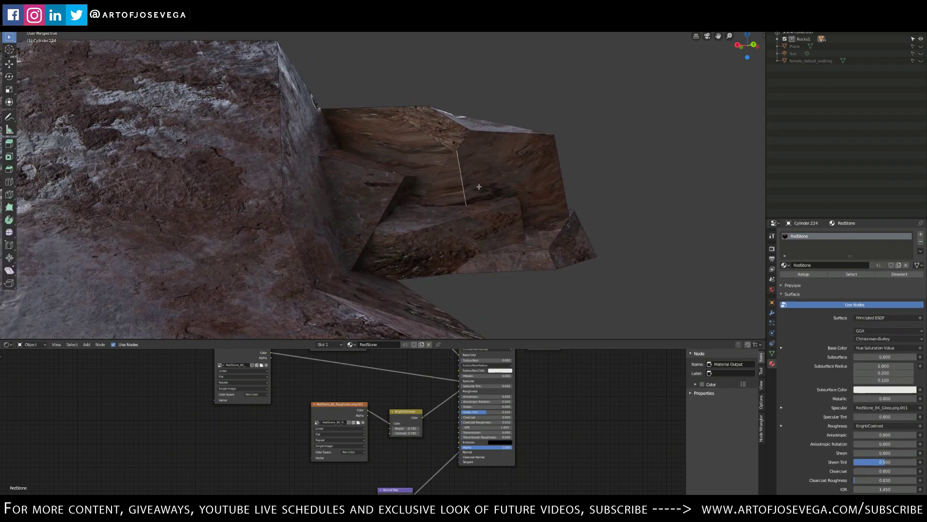
middle_click_drag(479, 187, 421, 207, "shift")
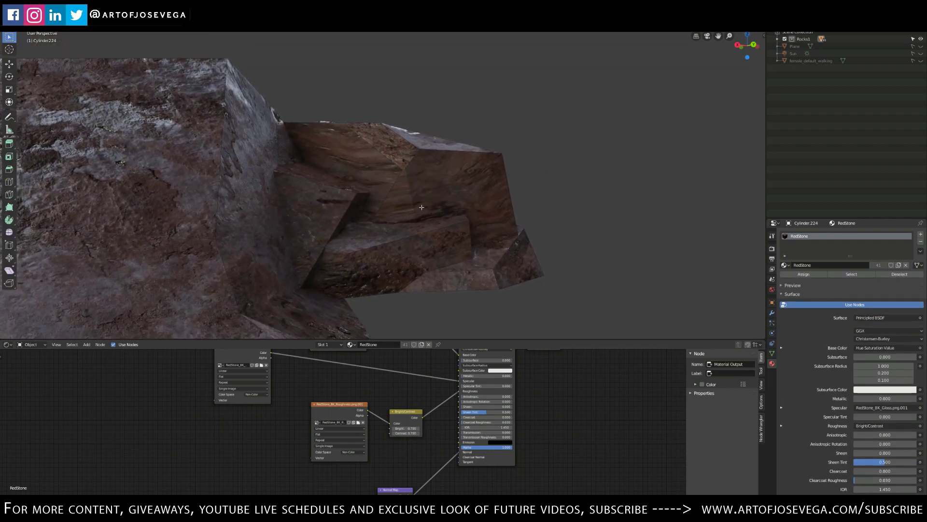
left_click(406, 206)
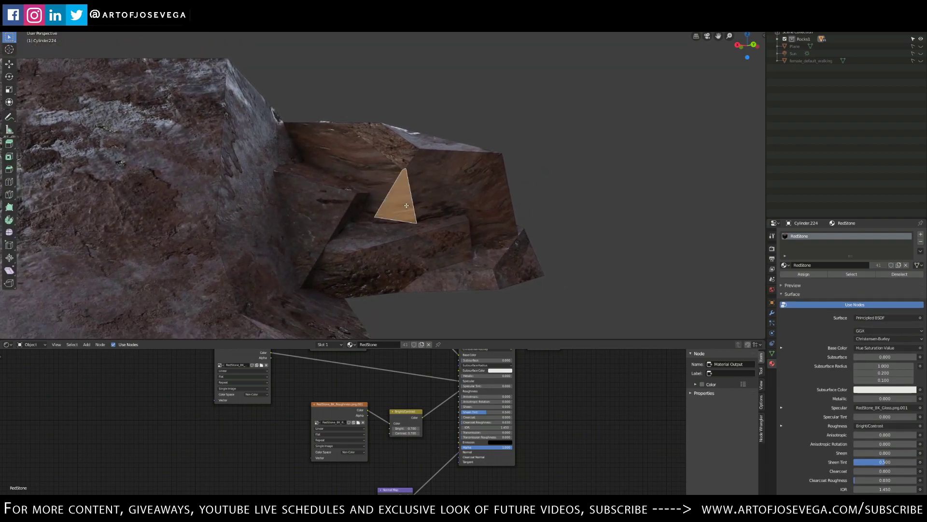
left_click(415, 169)
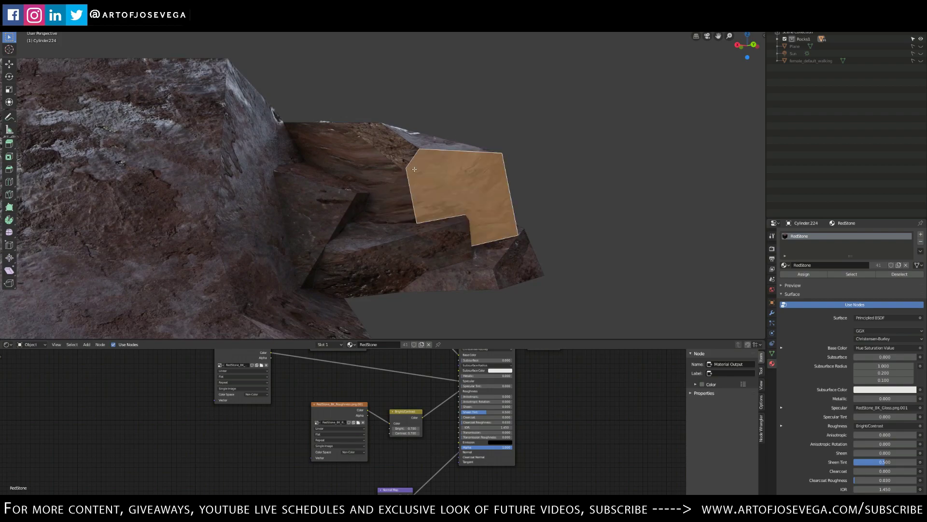
Step: Look through the UV mapping options and remap the selected notched face with Project From View
key("u")
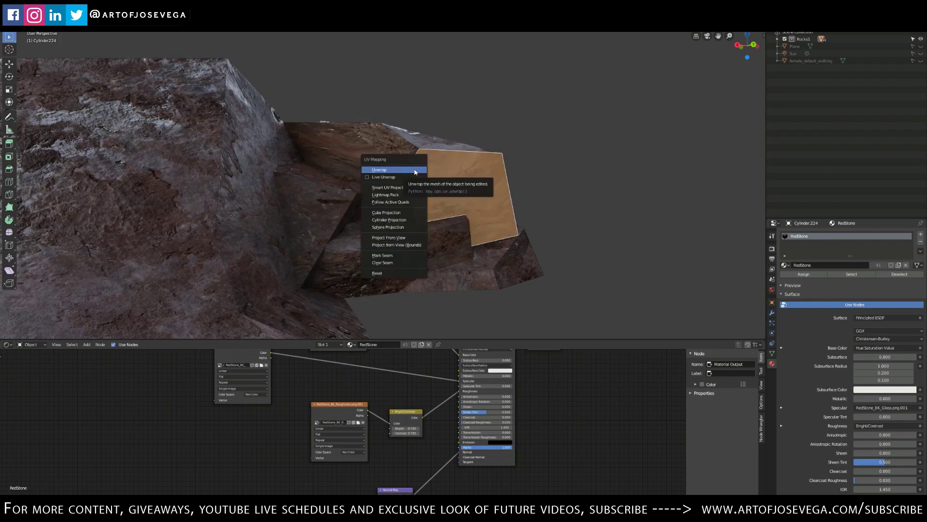
left_click(415, 169)
key("u")
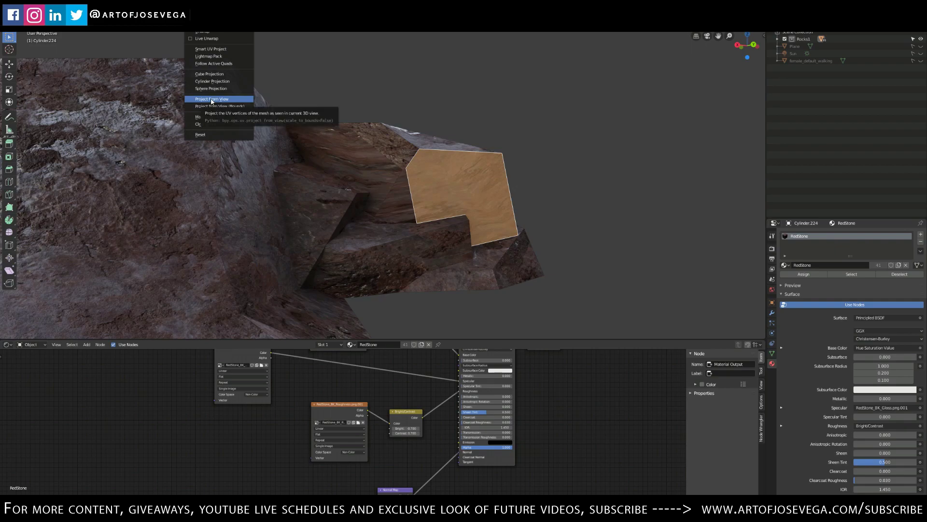
key("u")
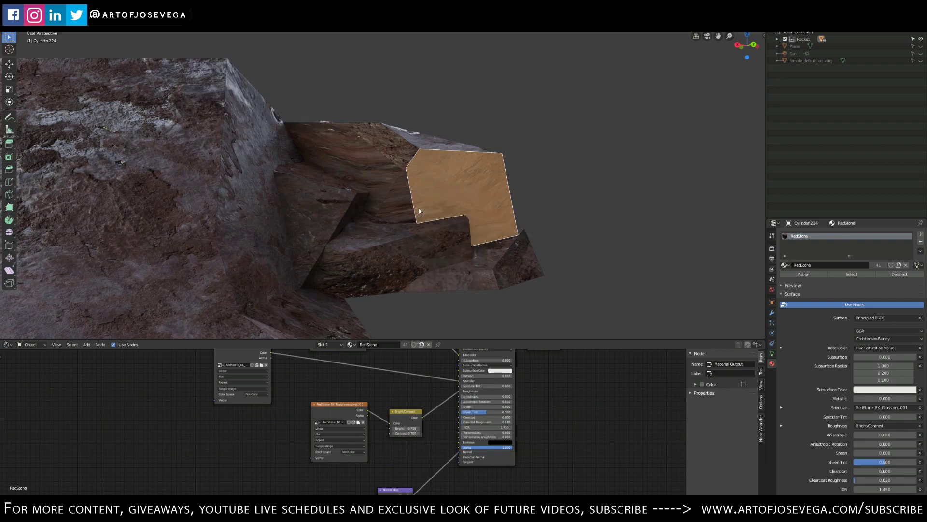
key("u")
key("q")
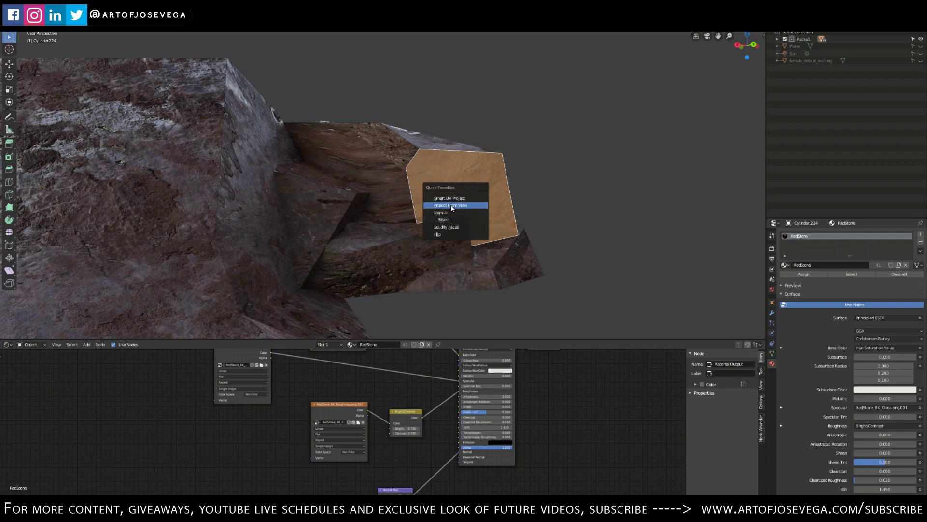
left_click(452, 208)
Step: Select another face near the recess, project its UVs from the current view and return to Object Mode
mouse_move(452, 208)
middle_mouse_down()
mouse_move(504, 187)
mouse_move(488, 242)
mouse_move(445, 220)
mouse_move(455, 238)
mouse_move(463, 220)
middle_mouse_up()
middle_click_drag(570, 214, 461, 159)
scroll(454, 189, "up", 2)
left_click(449, 206)
key("q")
left_click(441, 192)
key("Tab")
middle_click_drag(448, 189, 425, 183)
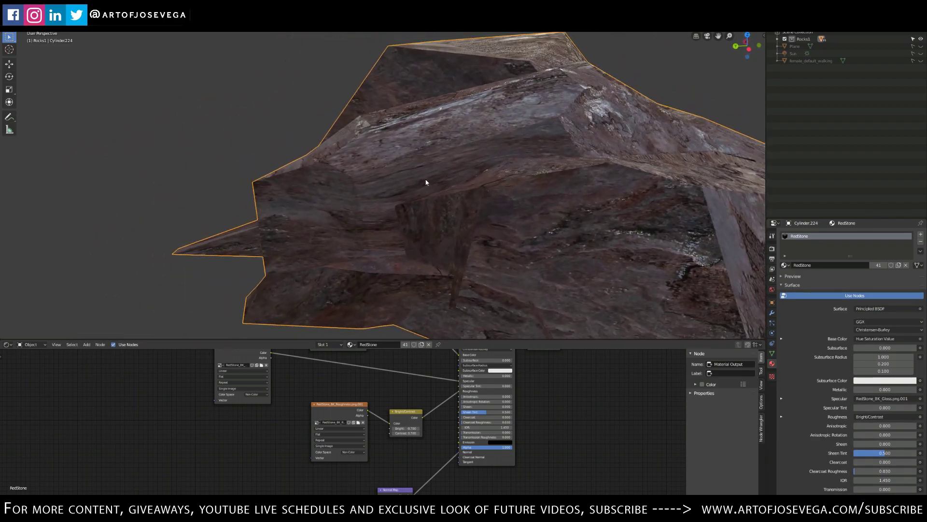
Step: In Edit Mode, select the L-shaped face and the small face adjoining it and project their UVs from the current view
key("ctrl+Tab")
left_click(467, 179)
left_click(425, 205)
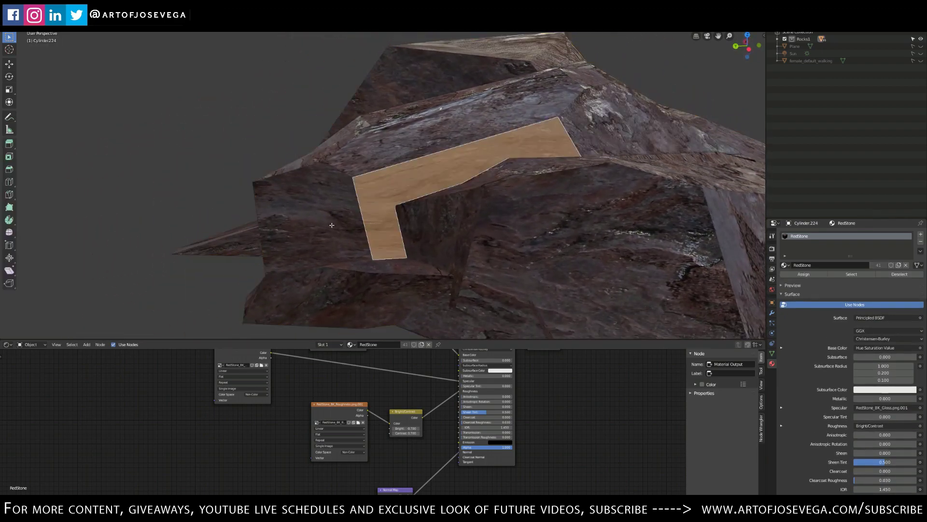
key("u")
left_click(392, 198)
middle_click_drag(392, 198, 438, 198)
left_click(391, 204, "shift")
key("q")
left_click(438, 197)
Step: Examine the remapped faces in and out of Edit Mode and compare their texture with the boulder's neighbouring sides
middle_click_drag(476, 156, 347, 225)
key("ctrl+Tab")
left_click(439, 170)
key("Tab")
key("u")
left_click(506, 223)
scroll(415, 191, "up", 5)
scroll(418, 191, "up", 3)
scroll(448, 217, "down", 5)
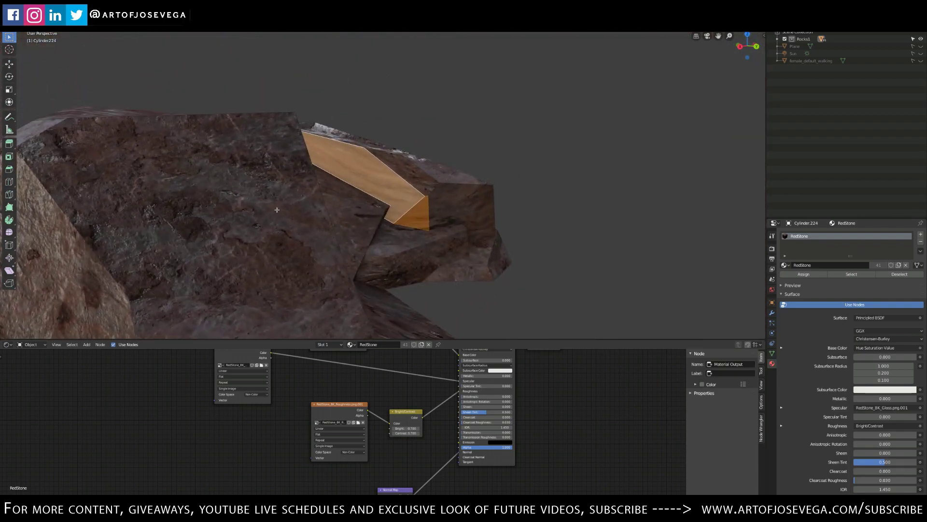
middle_click_drag(277, 209, 321, 200)
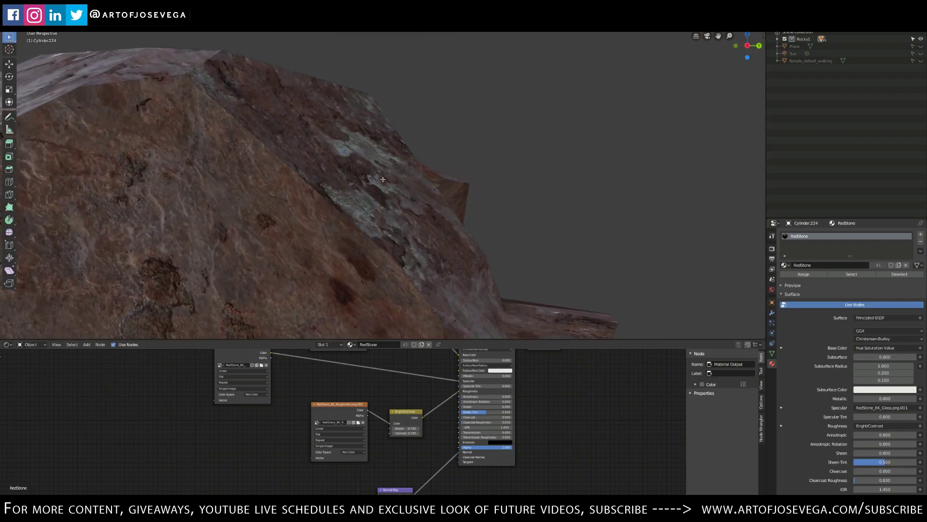
Step: Project the selected boulder face's UVs from the current view and return to Object Mode
middle_click_drag(383, 179, 398, 196)
key("q")
left_click(432, 198)
scroll(432, 198, "down", 5)
key("Tab")
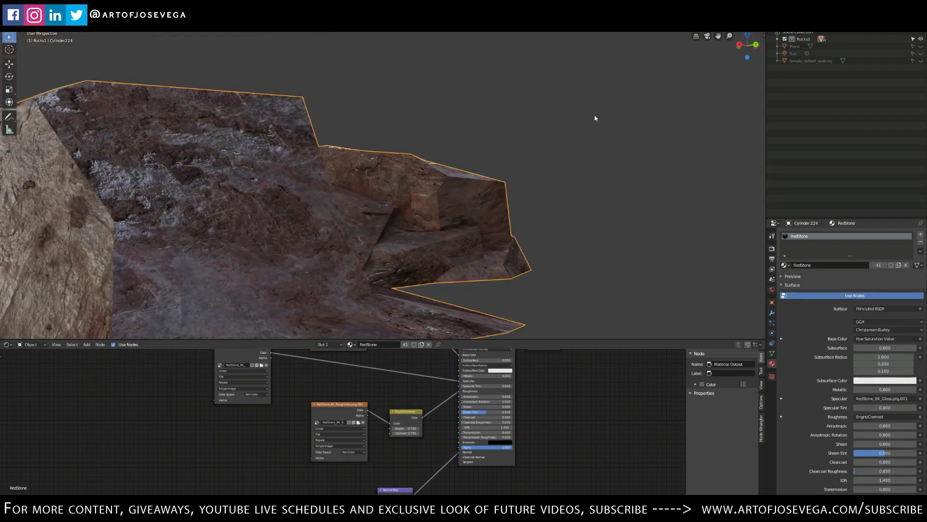
Step: In Edit Mode, select the wide face beneath the narrow ledge, project its UVs from the current view and return to Object Mode
middle_click_drag(595, 118, 377, 199)
scroll(327, 182, "down", 3)
left_click(386, 149)
key("ctrl+Tab")
left_click(418, 214)
left_click(384, 197)
scroll(385, 197, "down", 3)
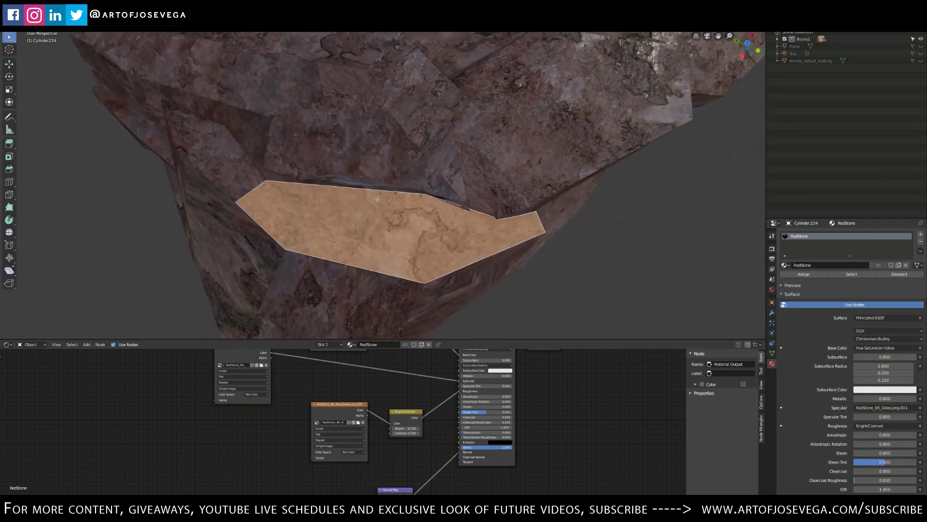
key("q")
left_click(378, 202)
key("Tab")
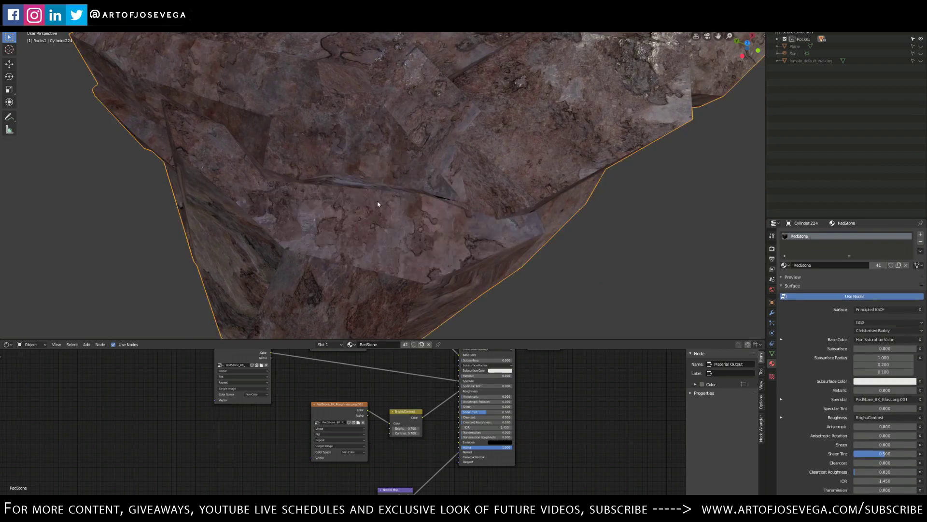
Step: Select the L-shaped face and the neighbouring faces along the boulder's lower side, project their UVs from view and return to Object Mode
left_click(619, 251)
middle_click_drag(620, 254, 465, 180)
key("Tab")
left_click(524, 176)
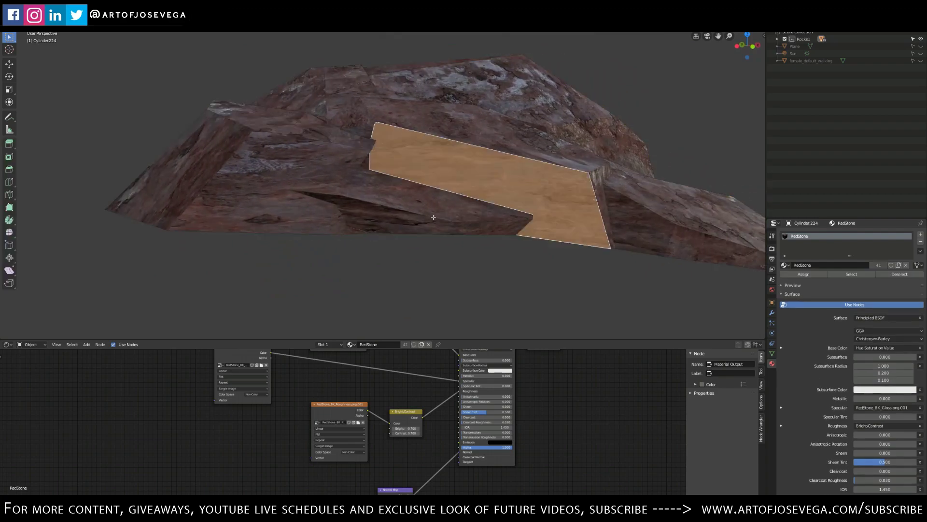
left_click(330, 166, "shift")
left_click(660, 242, "shift")
middle_click_drag(660, 242, 504, 217)
key("u")
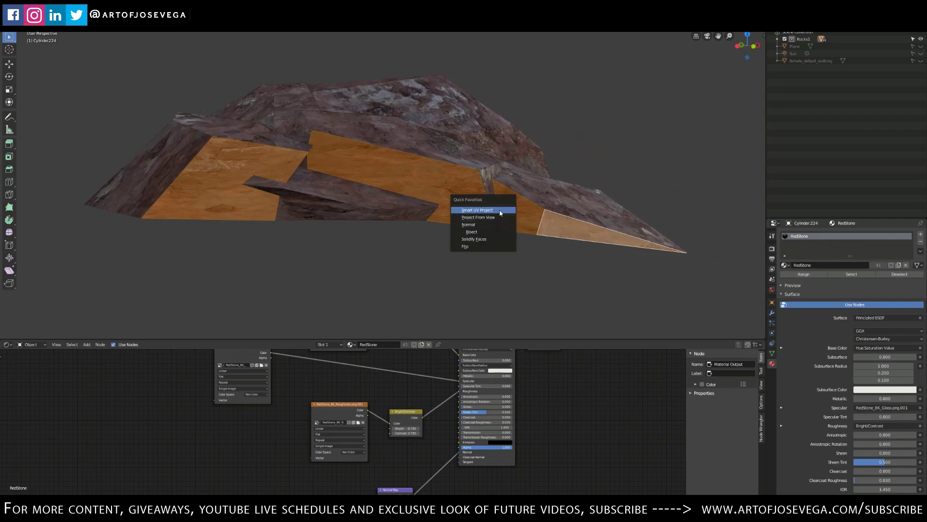
left_click(486, 215)
key("Tab")
Step: Reveal all hidden objects around the boulder and clear the selection
middle_click_drag(589, 149, 472, 206)
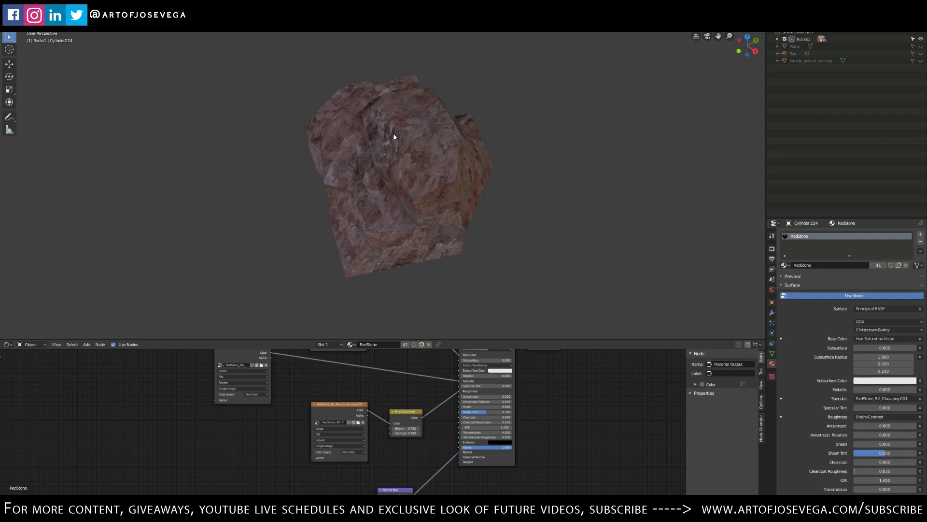
key("alt+h")
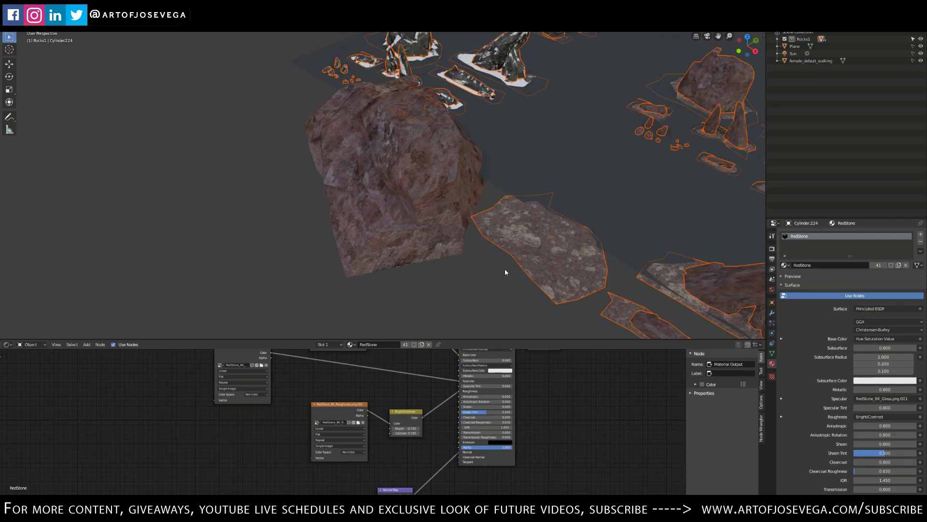
key("alt+a")
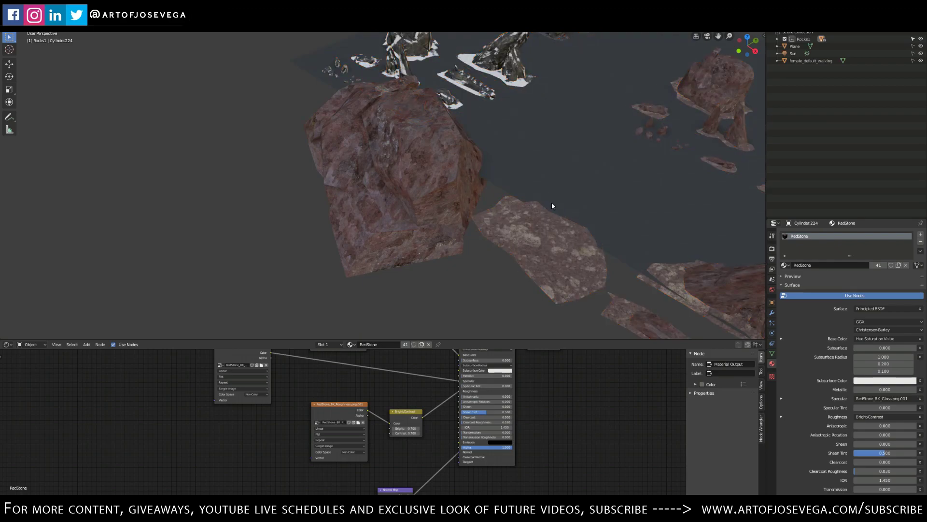
Step: Examine the remapped boulder from several sides and compare its texture with the other rocks of the kit
middle_click_drag(551, 201, 442, 243, "shift")
middle_click_drag(419, 237, 442, 231)
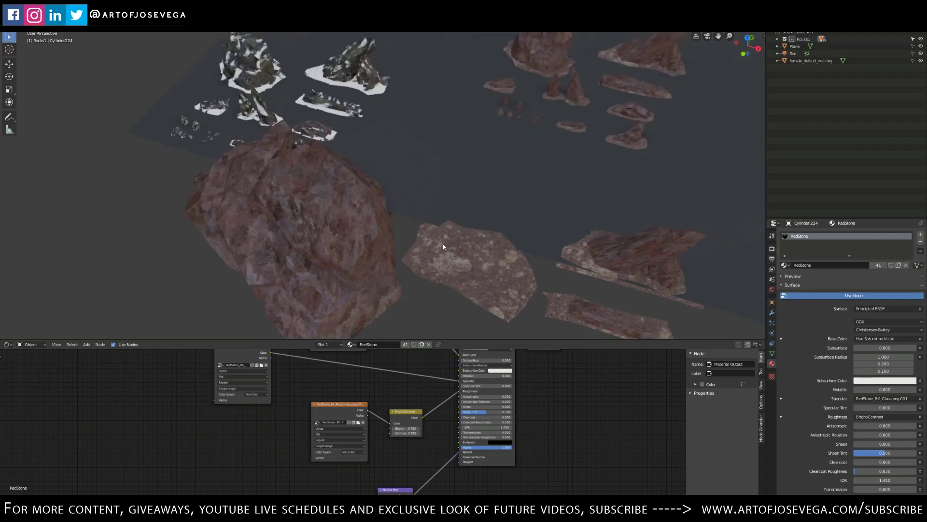
scroll(362, 242, "up", 2)
middle_click_drag(362, 242, 438, 166)
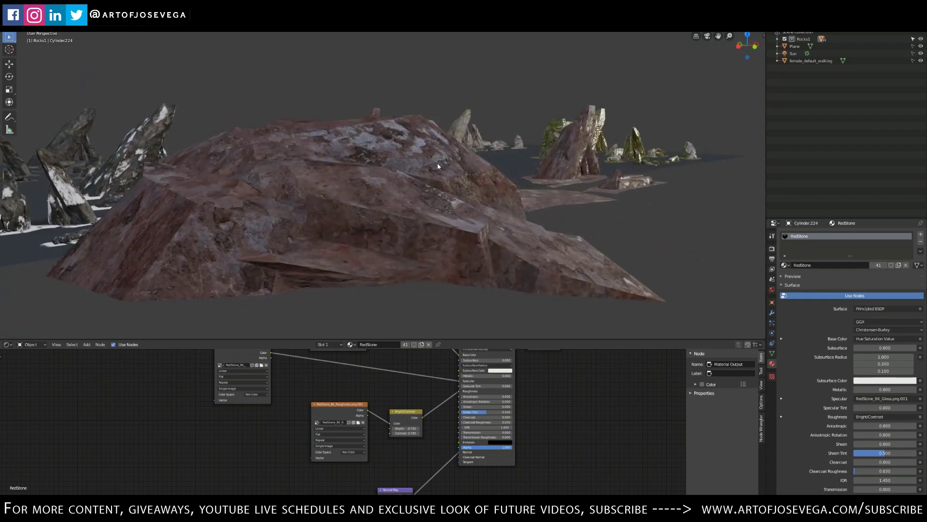
middle_click_drag(432, 188, 387, 220)
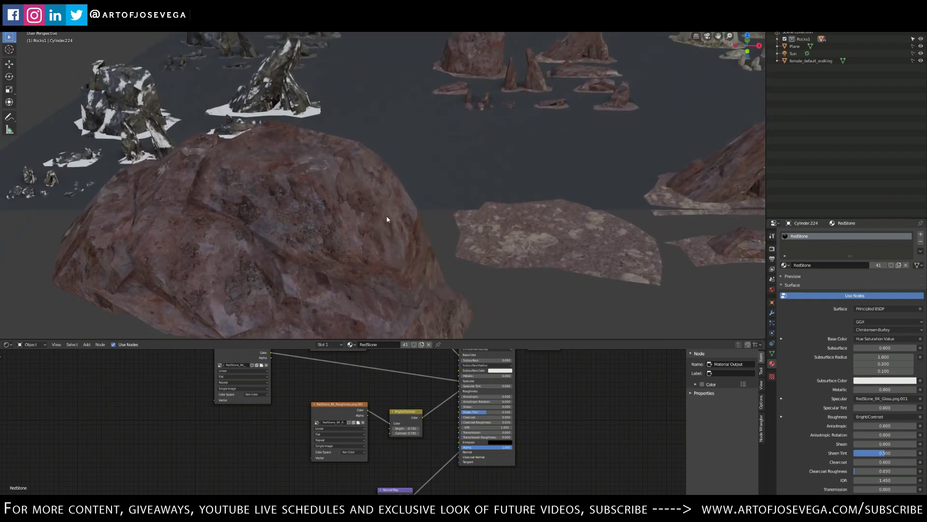
scroll(389, 224, "down", 2)
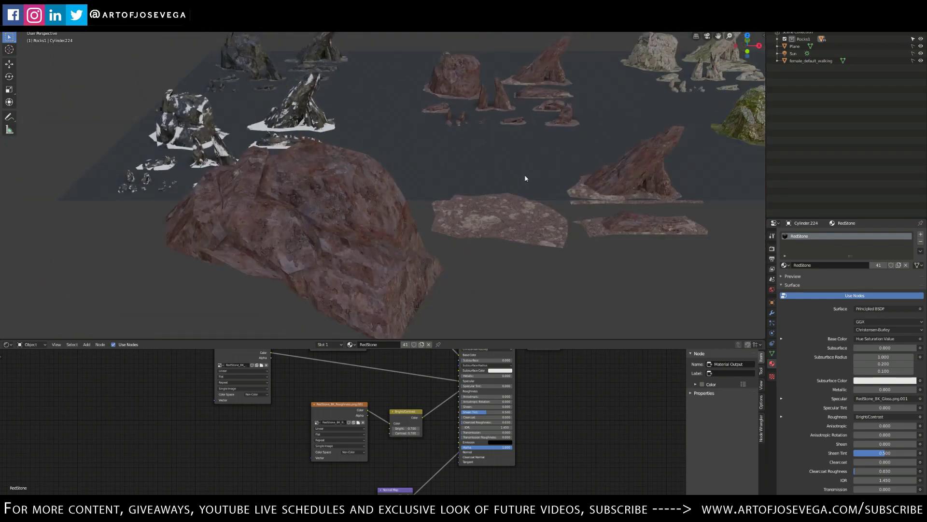
middle_click_drag(525, 178, 475, 175)
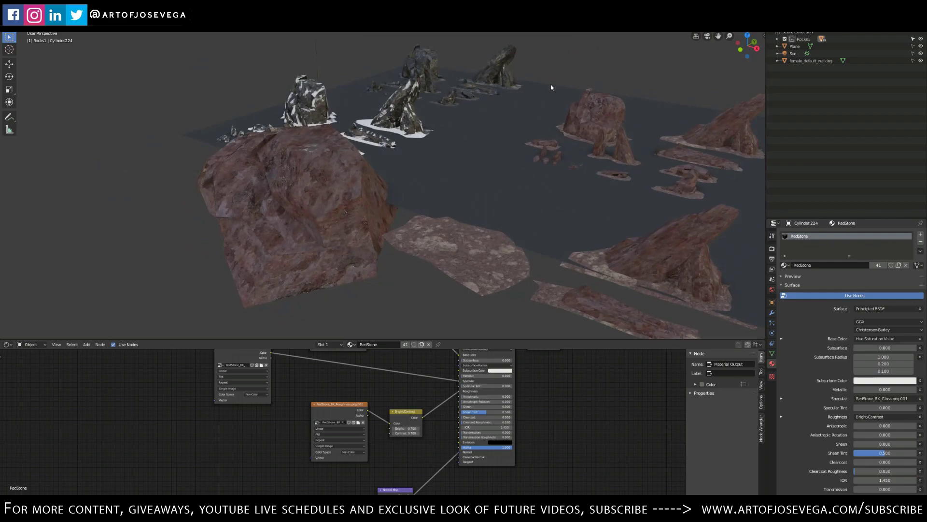
middle_click_drag(555, 107, 507, 244)
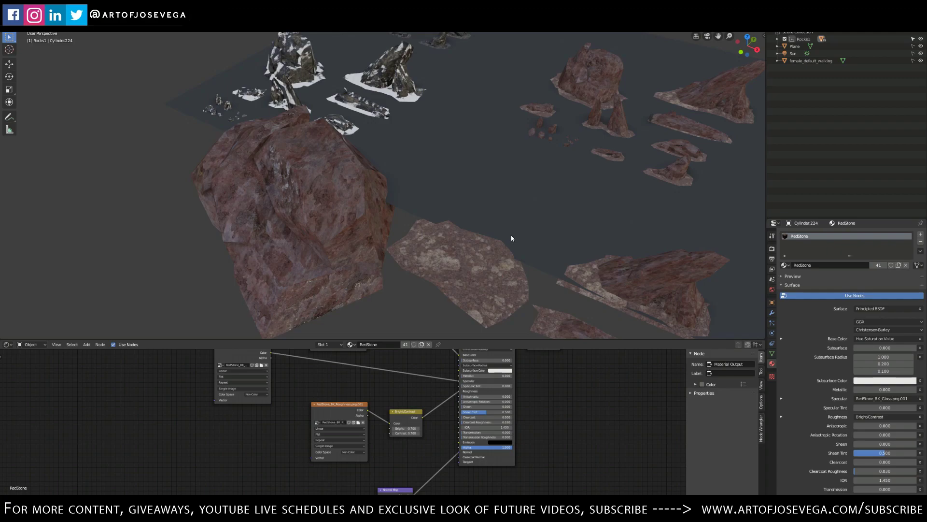
scroll(495, 236, "down", 4)
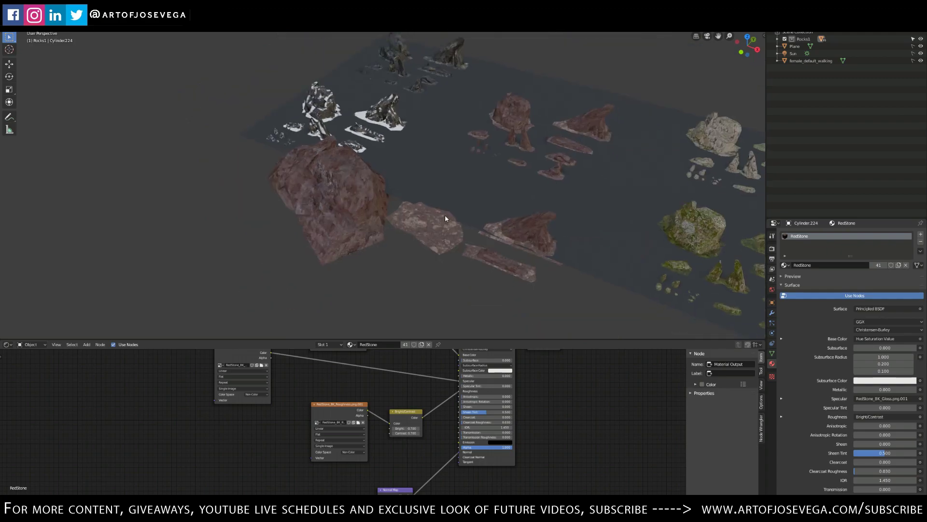
middle_click_drag(445, 216, 468, 213)
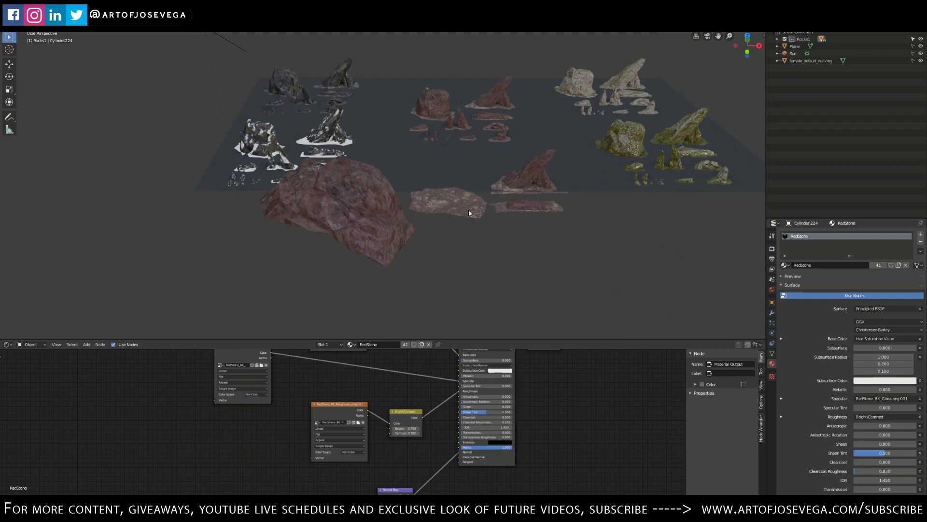
middle_click_drag(468, 211, 442, 232, "shift")
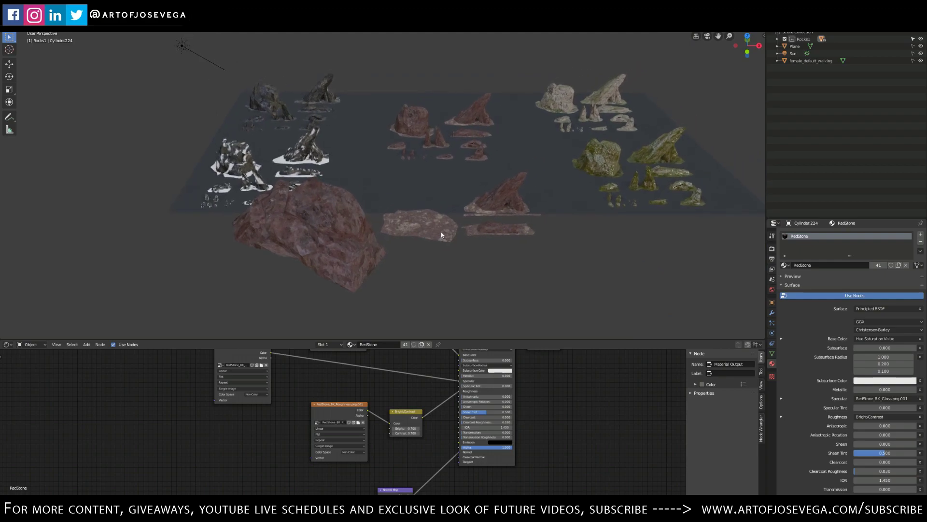